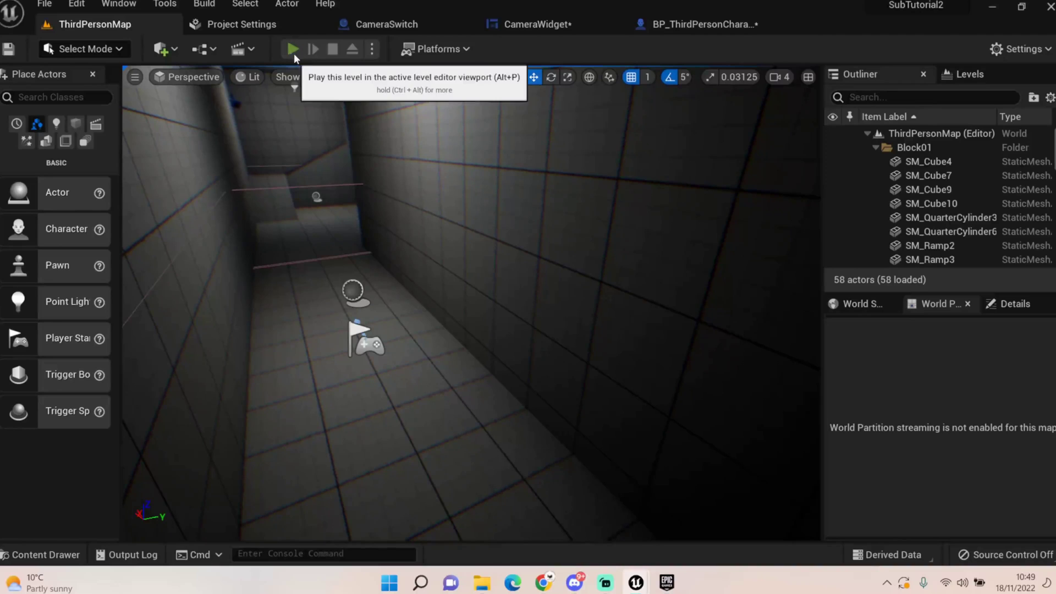
Step: Start Play-In-Editor to preview the REC Hallway 1 overlay with its running clock
key("alt+p")
Step: Walk and run the character down the hallway and back, then stop the play session
left_click(427, 326)
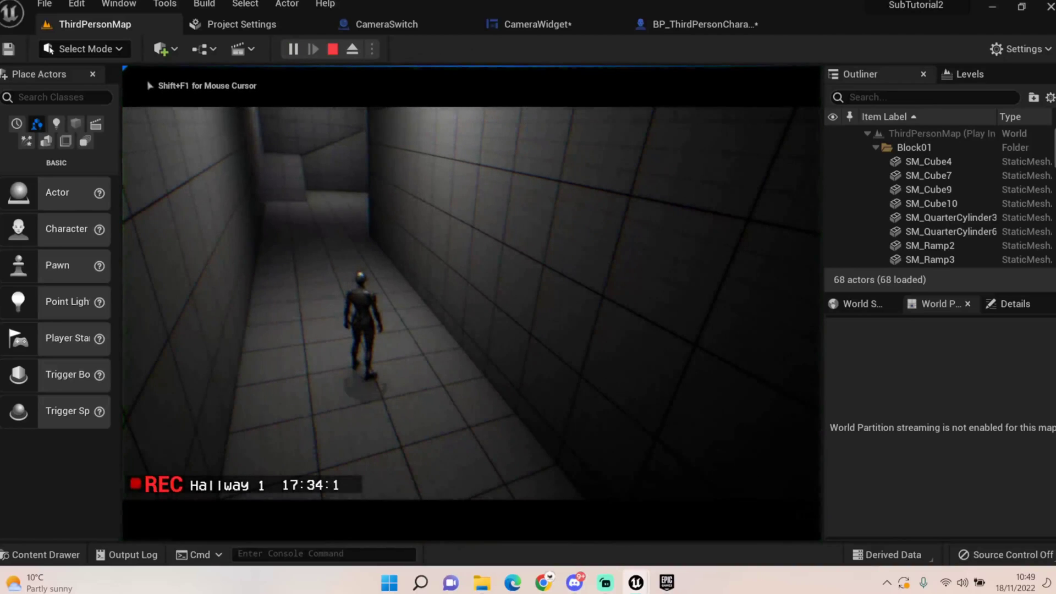
key("w")
key("s")
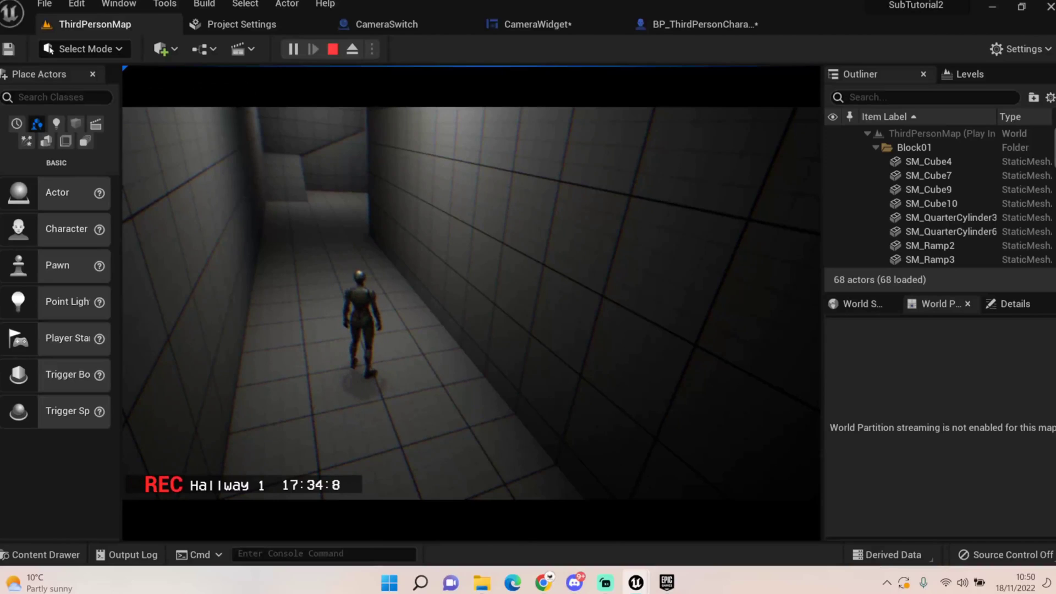
key("w")
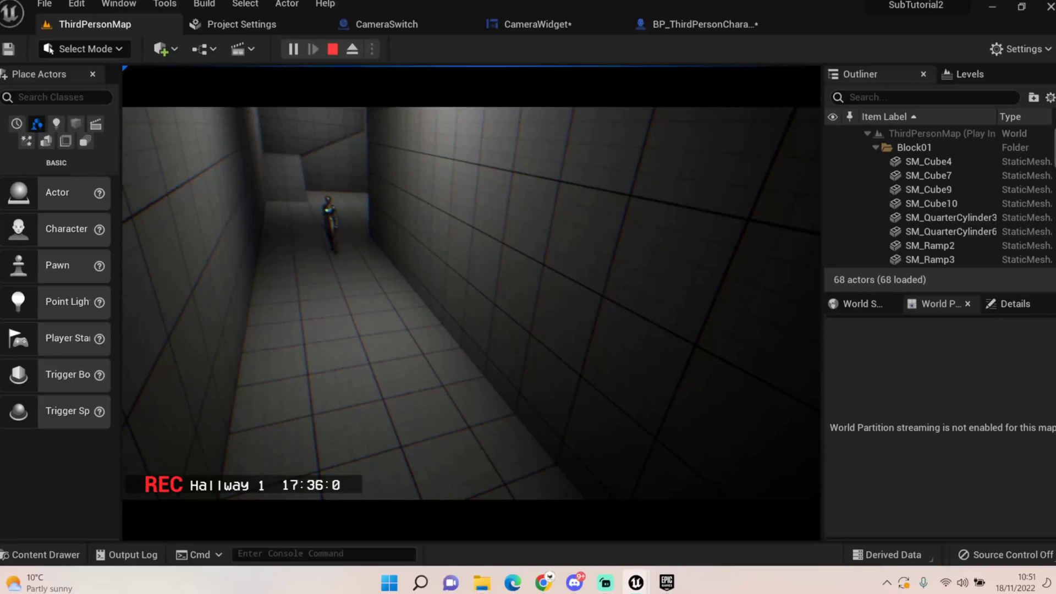
key("Escape")
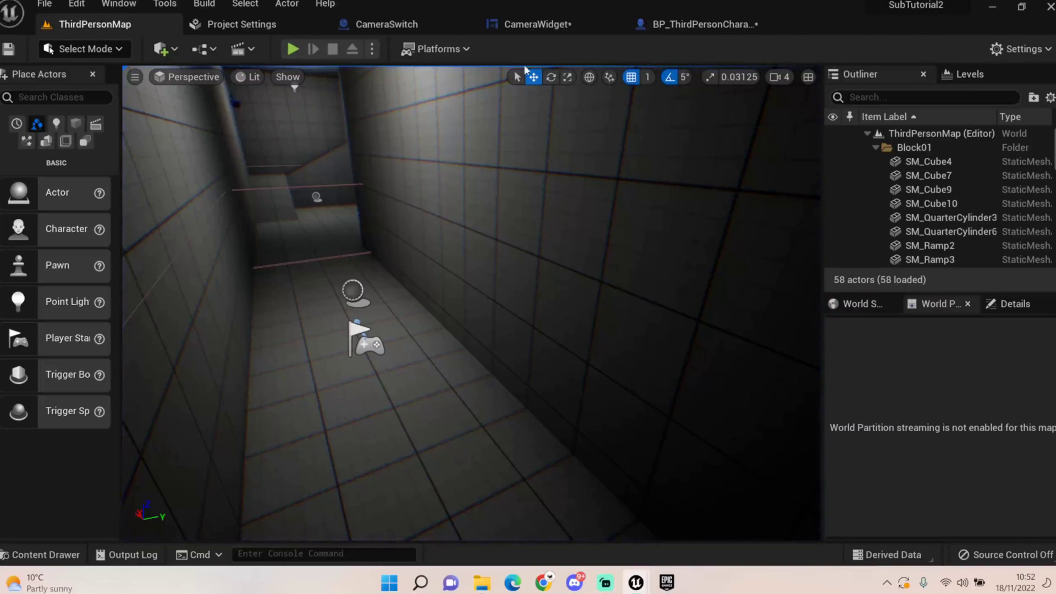
Step: In CameraWidget, look over the Event Graph and Get Text 0 graphs, then switch to Designer
left_click(528, 26)
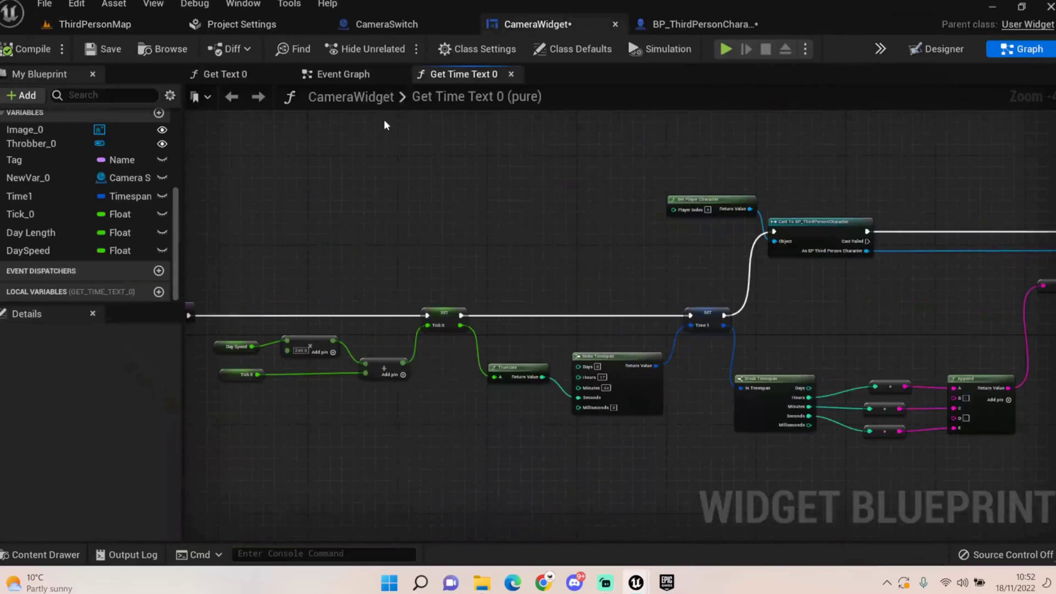
left_click(340, 74)
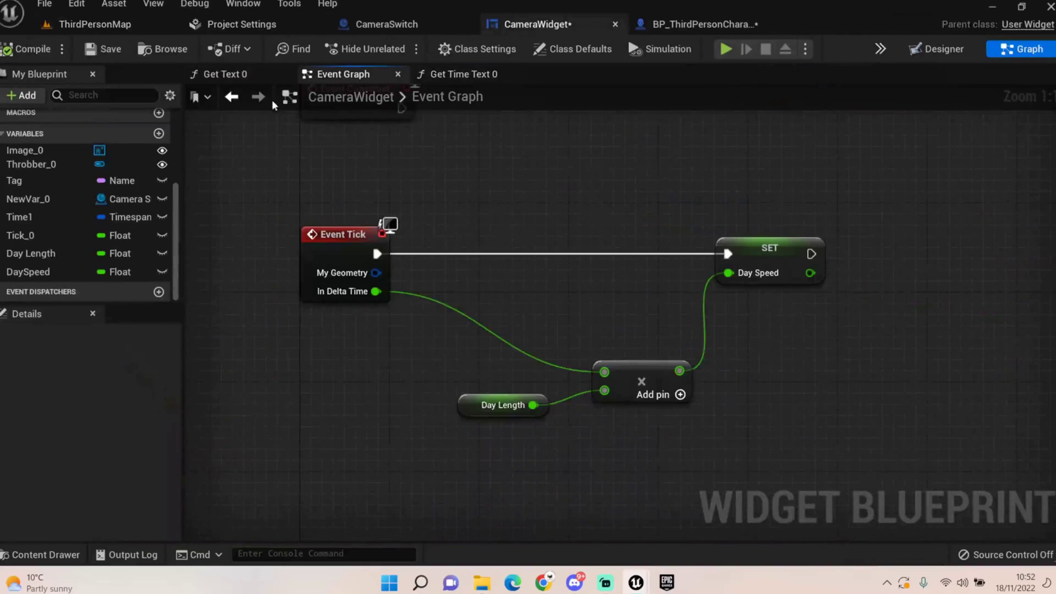
left_click(236, 75)
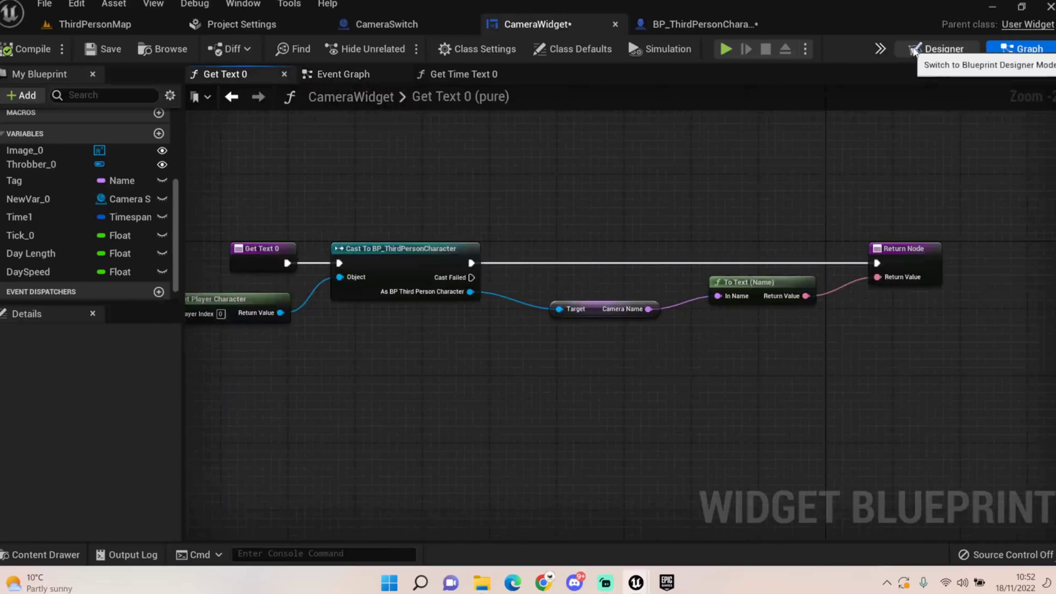
left_click(924, 48)
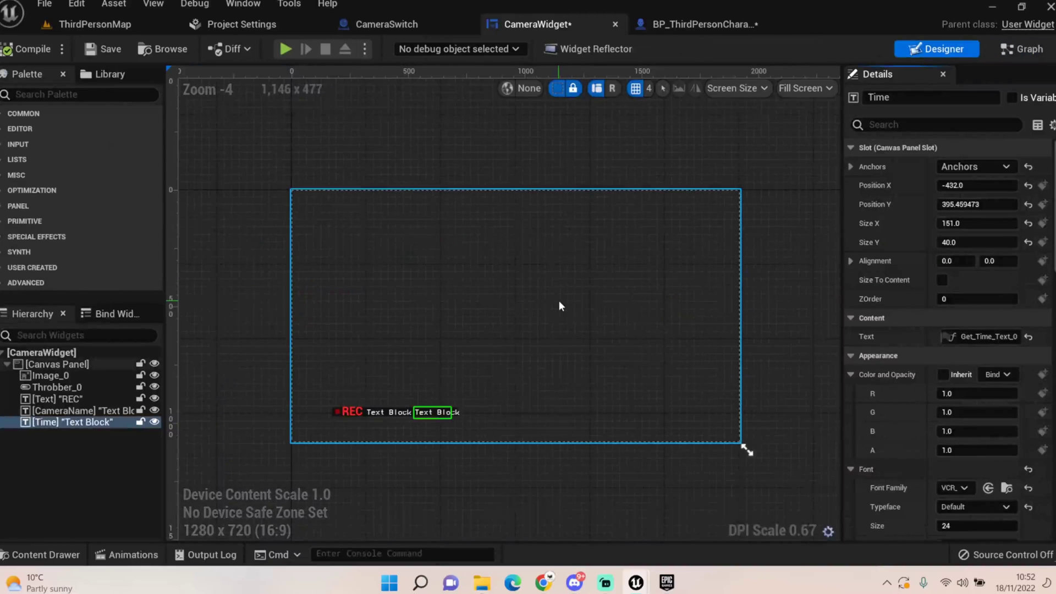
Step: Zoom and pan the Designer canvas to frame the REC and text blocks
scroll(366, 430, "up", 3)
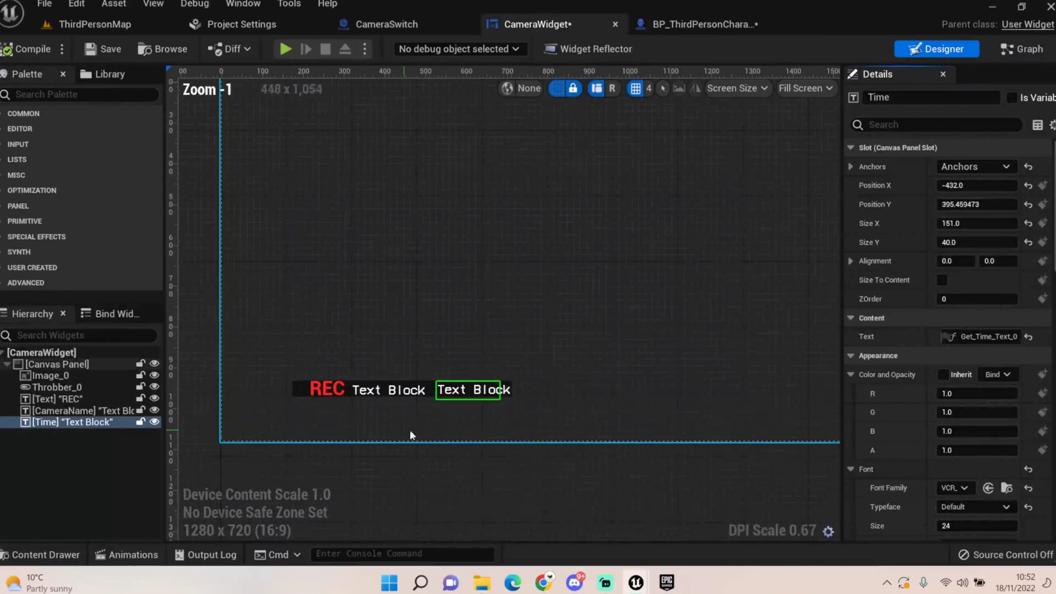
right_click_drag(516, 399, 527, 447)
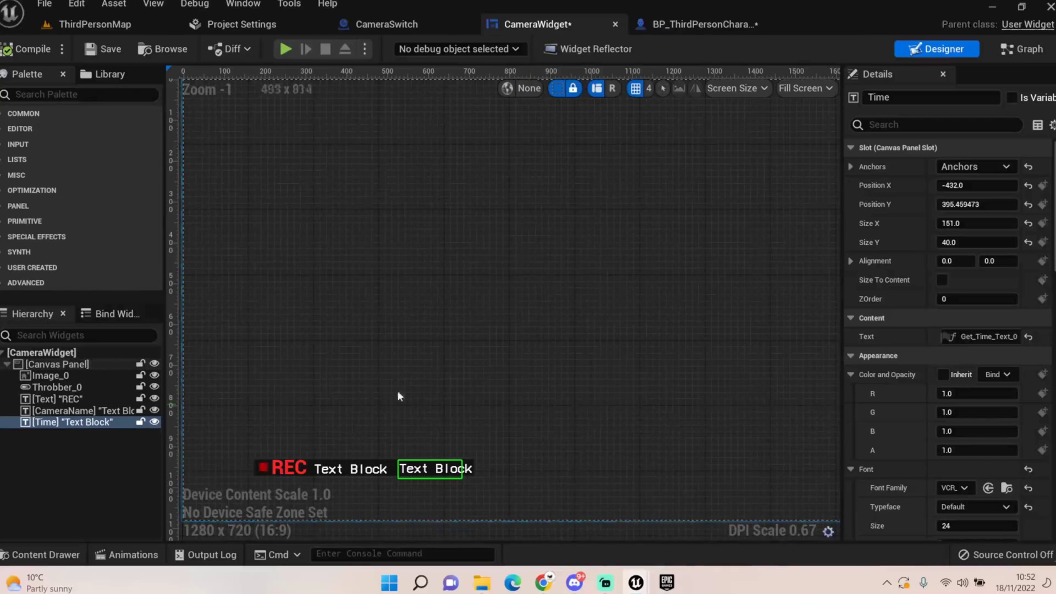
scroll(484, 279, "down", 1)
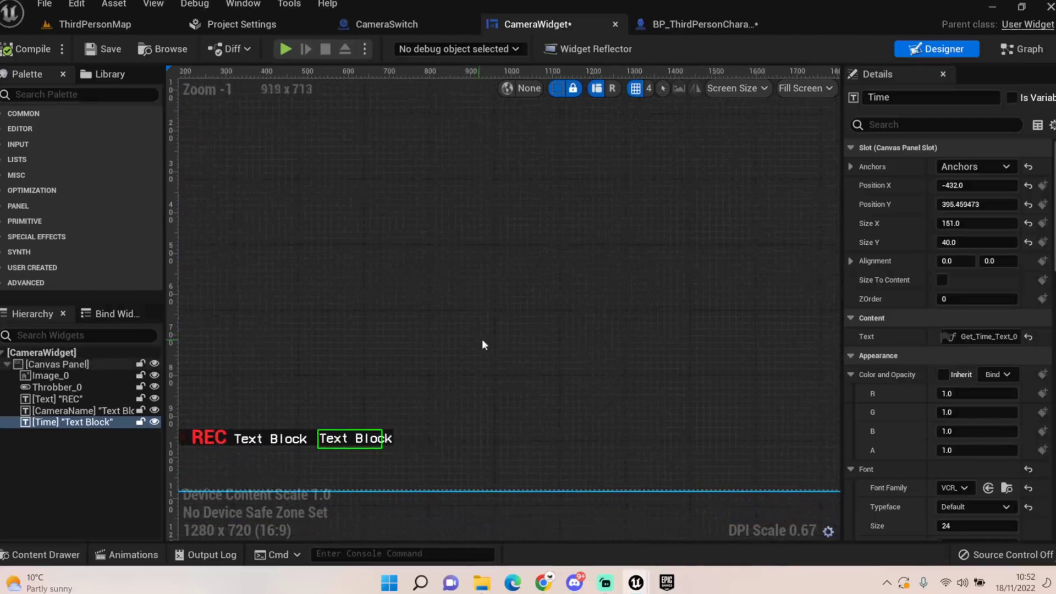
Step: Browse the Content Drawer to Content > CCTVSYSTEM and scroll the Details panel down to Font
left_click(44, 554)
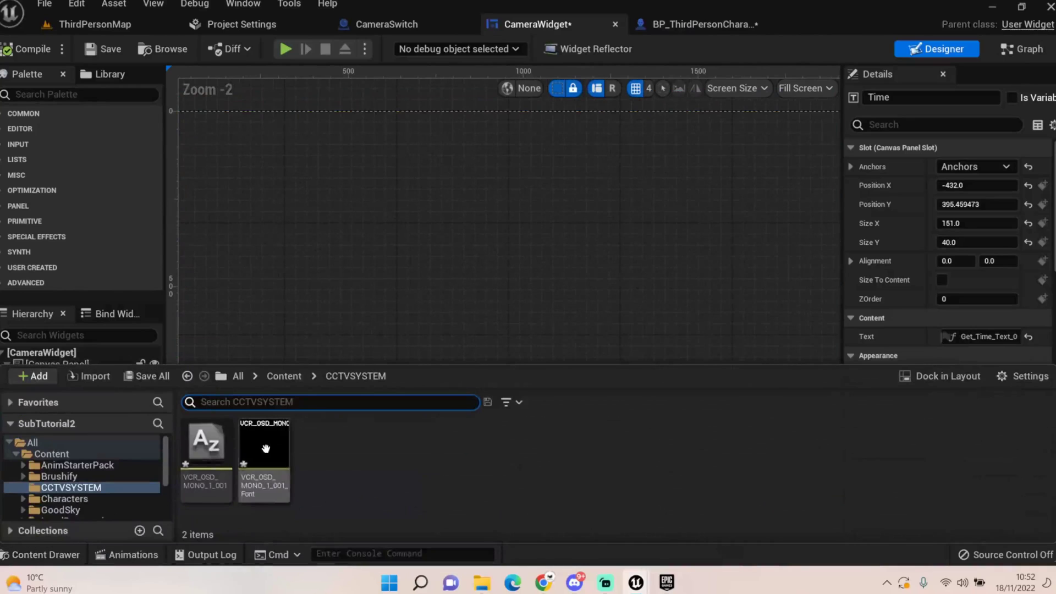
left_click(287, 377)
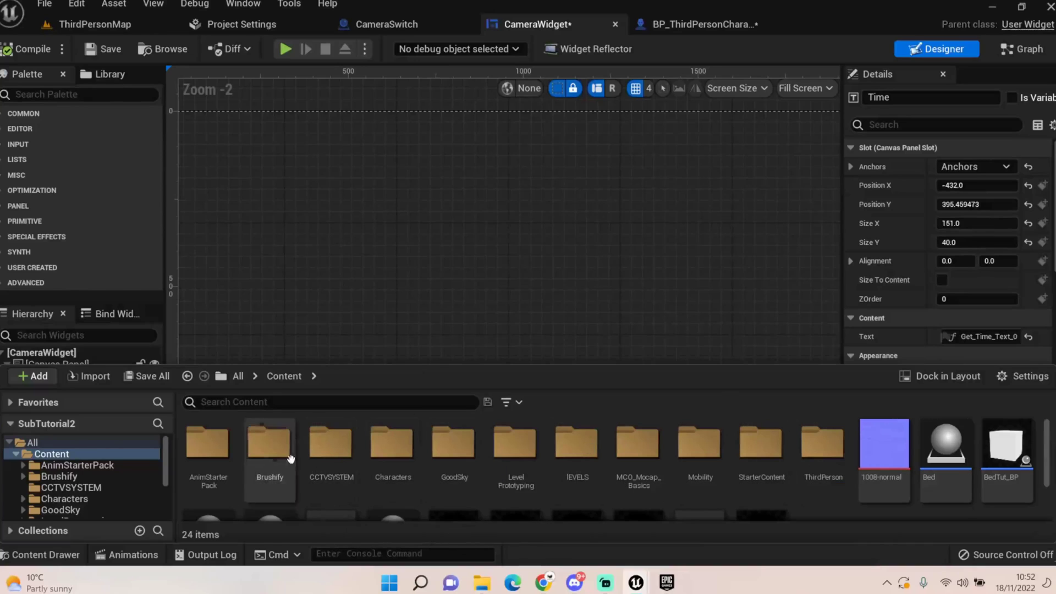
double_click(331, 443)
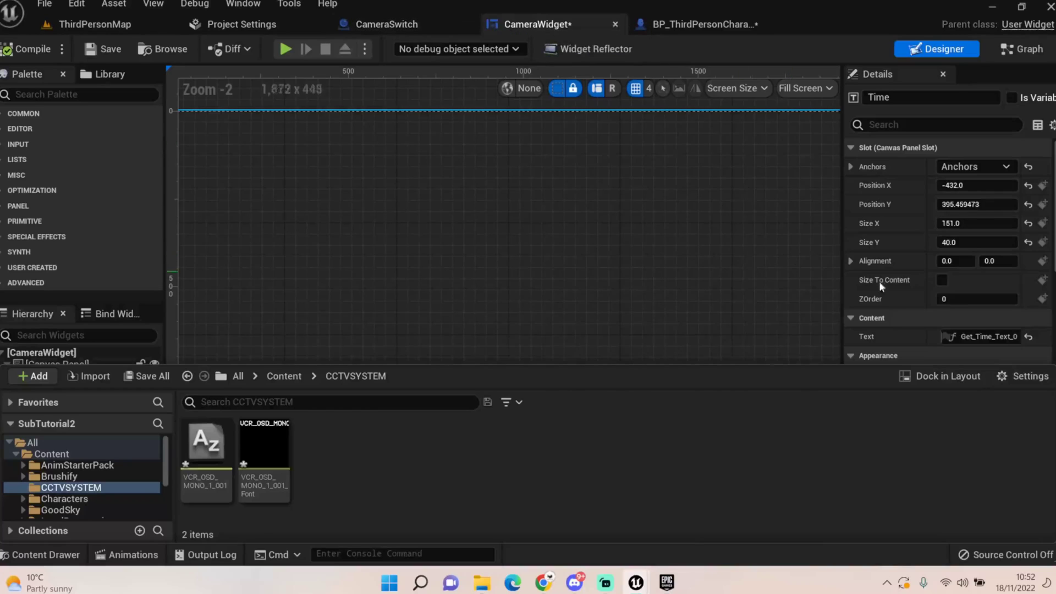
scroll(906, 312, "down", 2)
scroll(1001, 288, "down", 3)
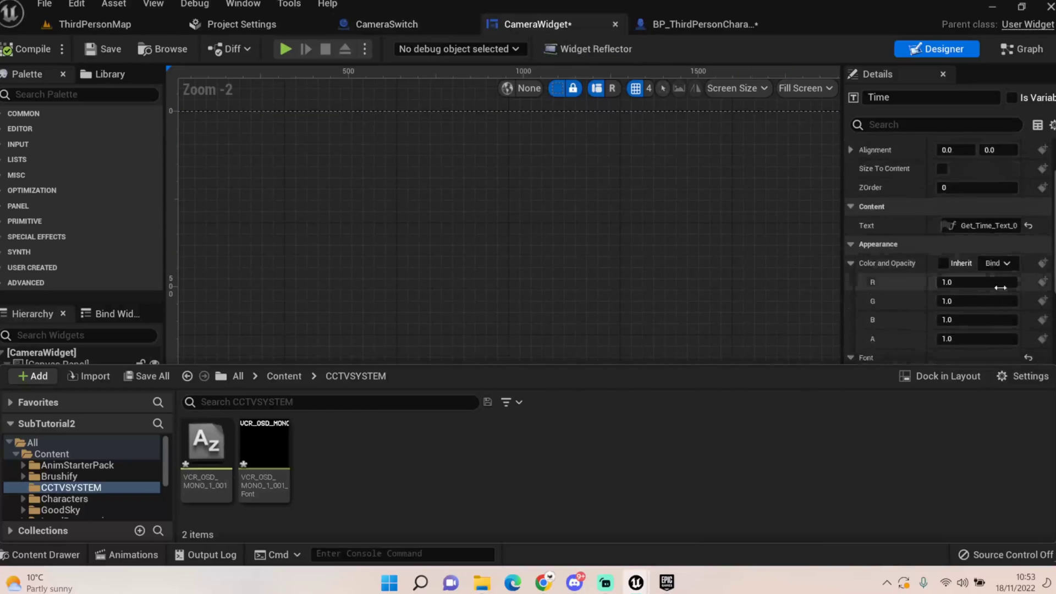
scroll(995, 292, "down", 2)
Step: Confirm the Time text's Font Family is VCR_OSD_MONO_1_001_Font and close the picker
left_click(968, 289)
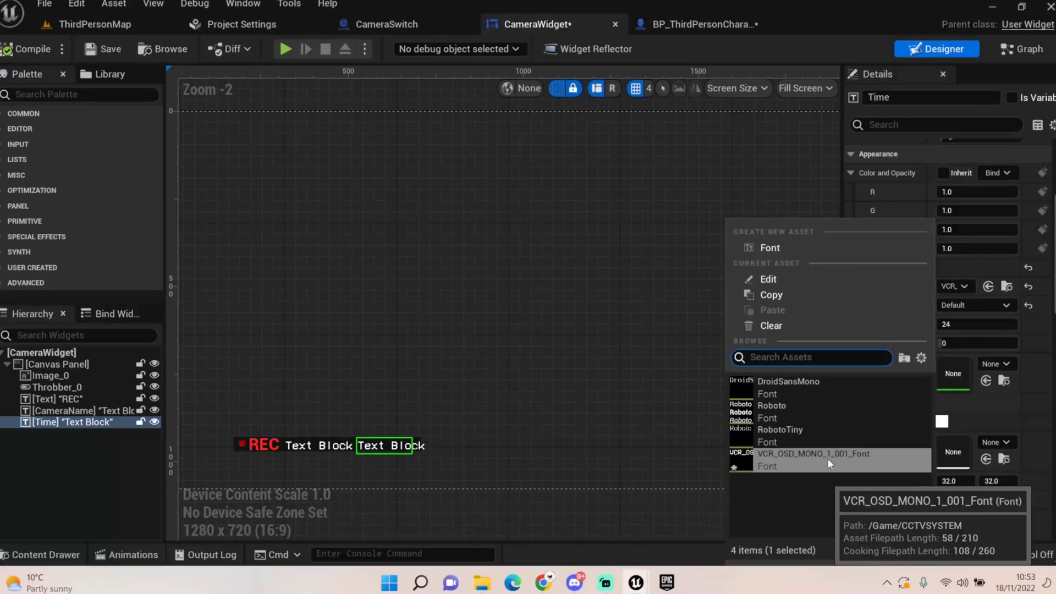
left_click(615, 358)
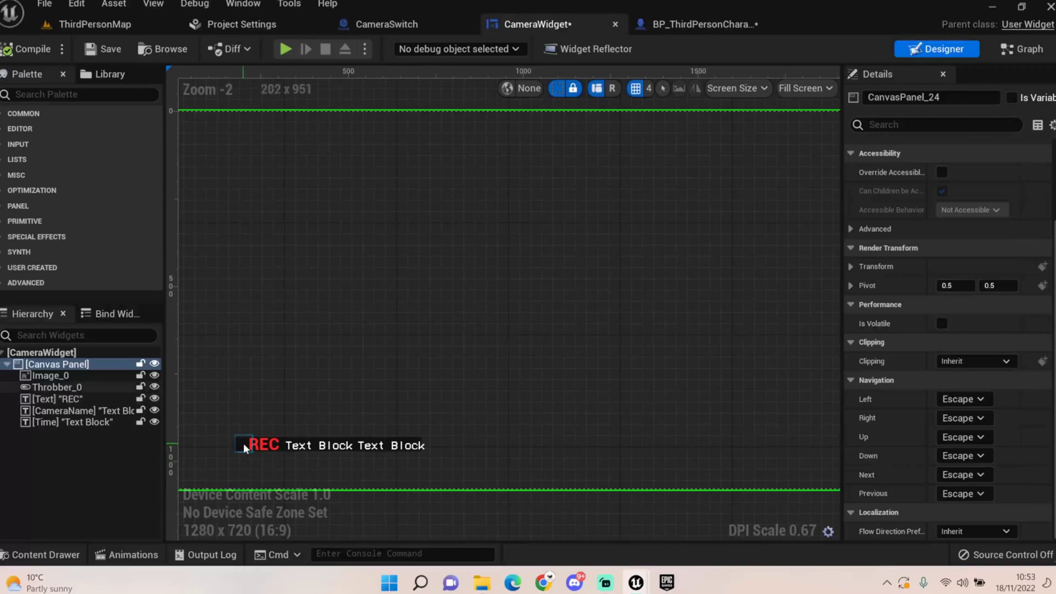
Step: Inspect the REC text's font and the red Throbber_0 dot's settings
left_click(269, 447)
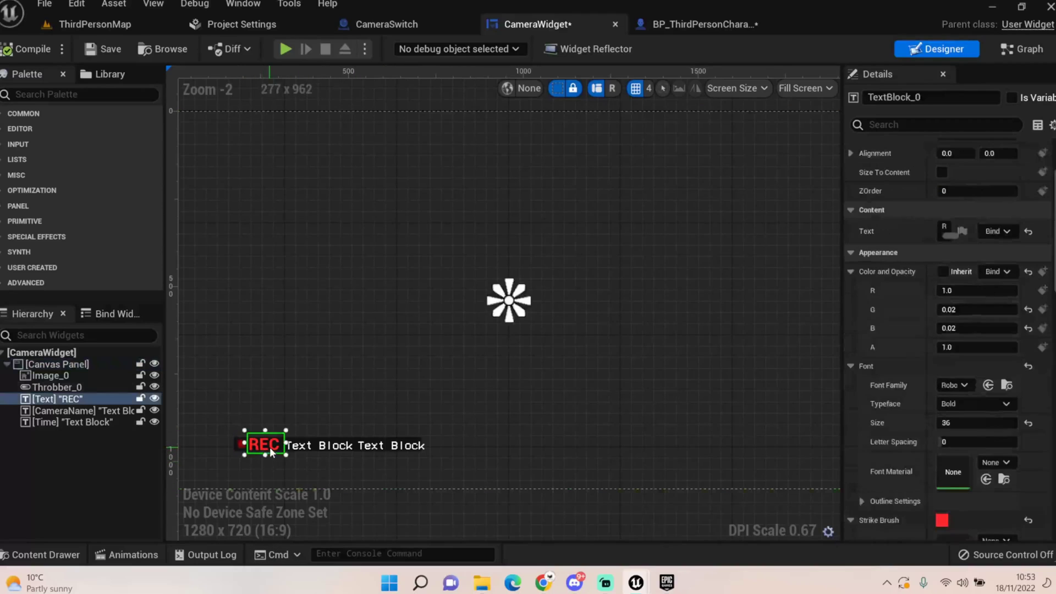
left_click(962, 384)
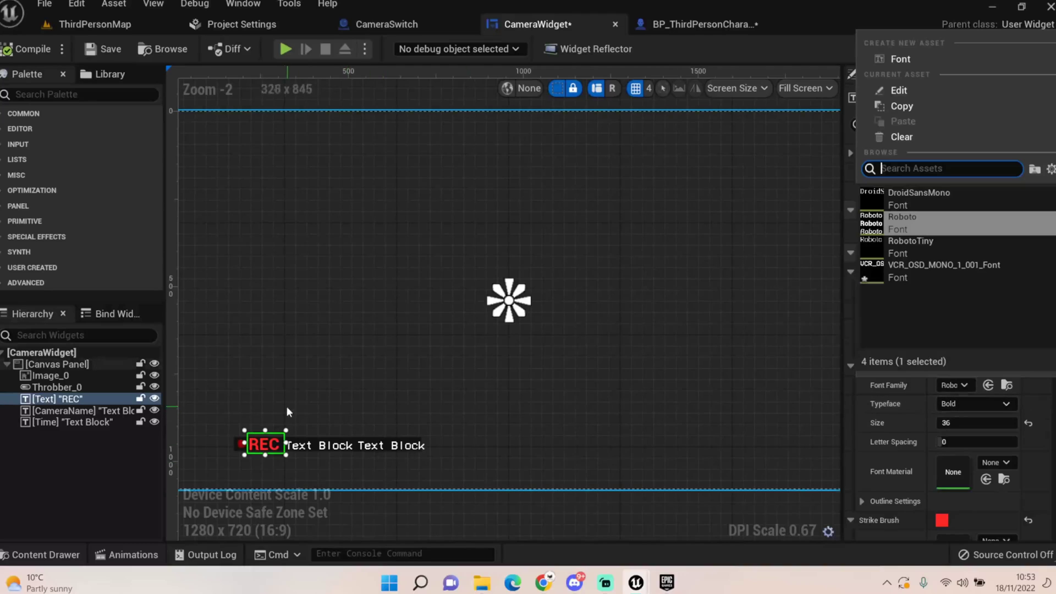
left_click(373, 396)
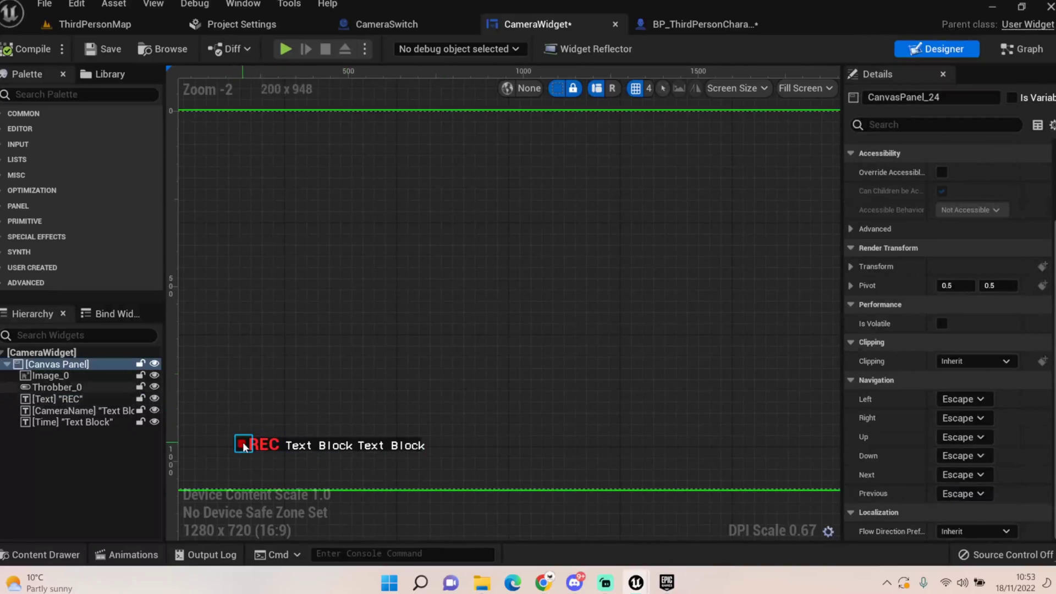
left_click(243, 446)
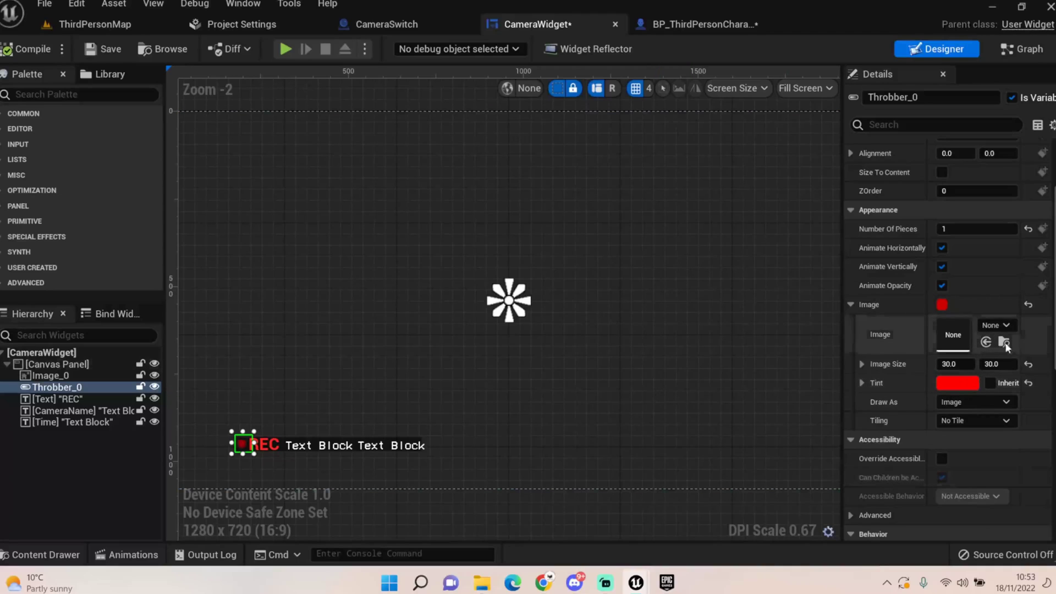
scroll(980, 374, "down", 2)
scroll(980, 376, "up", 3)
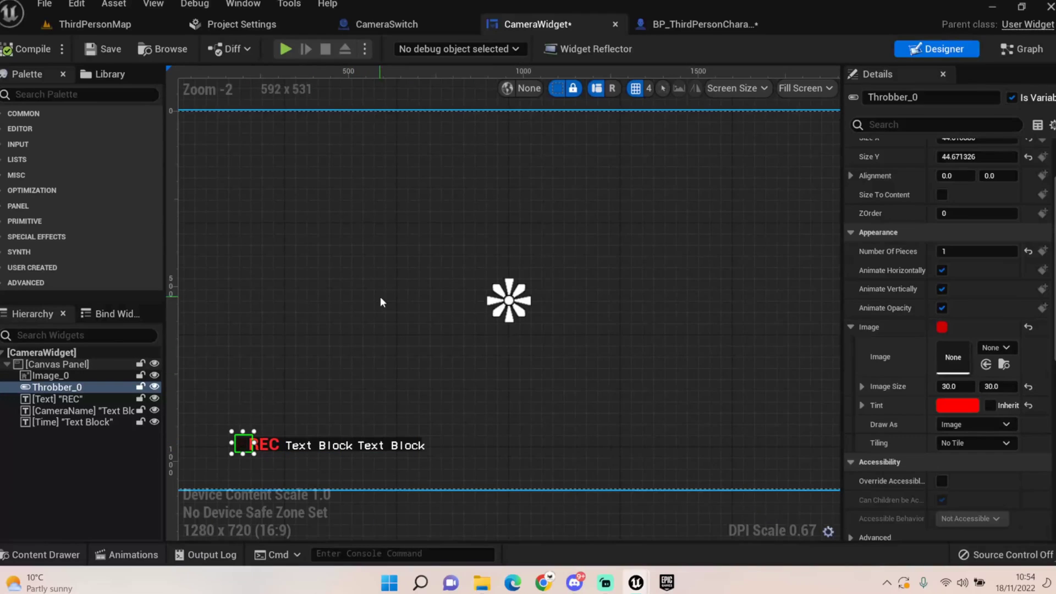
Step: Bring up the CameraSwitch Event Graph framed on the overlap-triggered node chain
left_click(391, 30)
right_click_drag(416, 241, 410, 210)
scroll(394, 228, "up", 1)
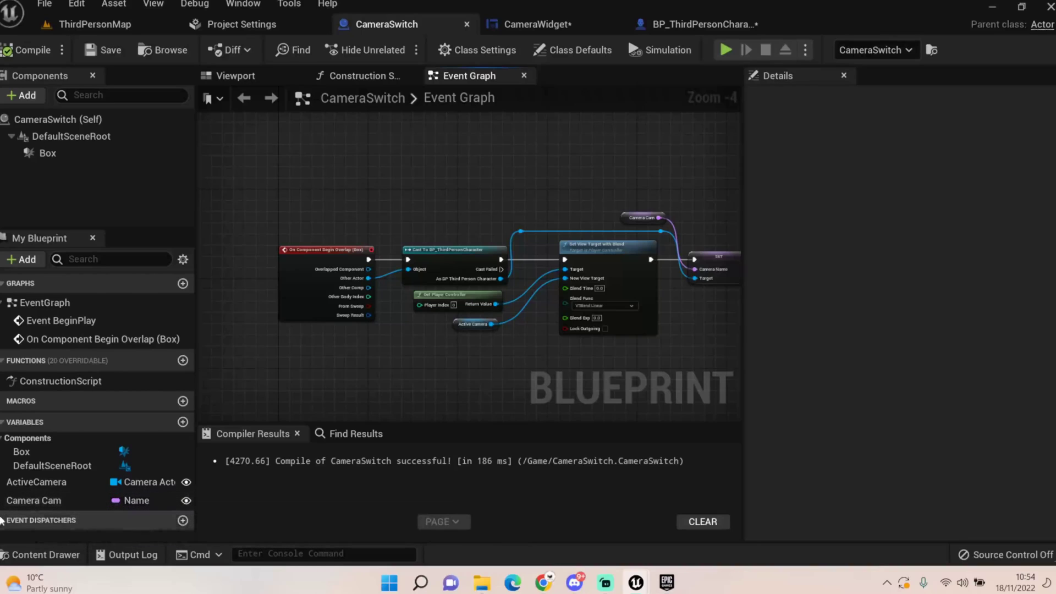
Step: Rename the Camera Cam variable to Camera Name and frame the SET node showing it
left_click(60, 502)
double_click(916, 140)
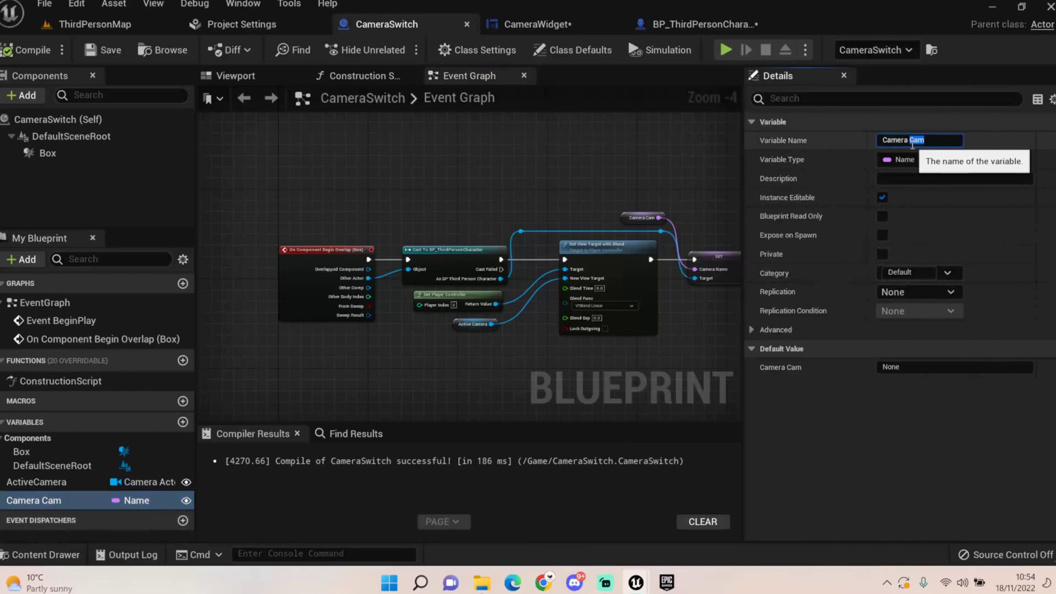
type("Name")
key("Return")
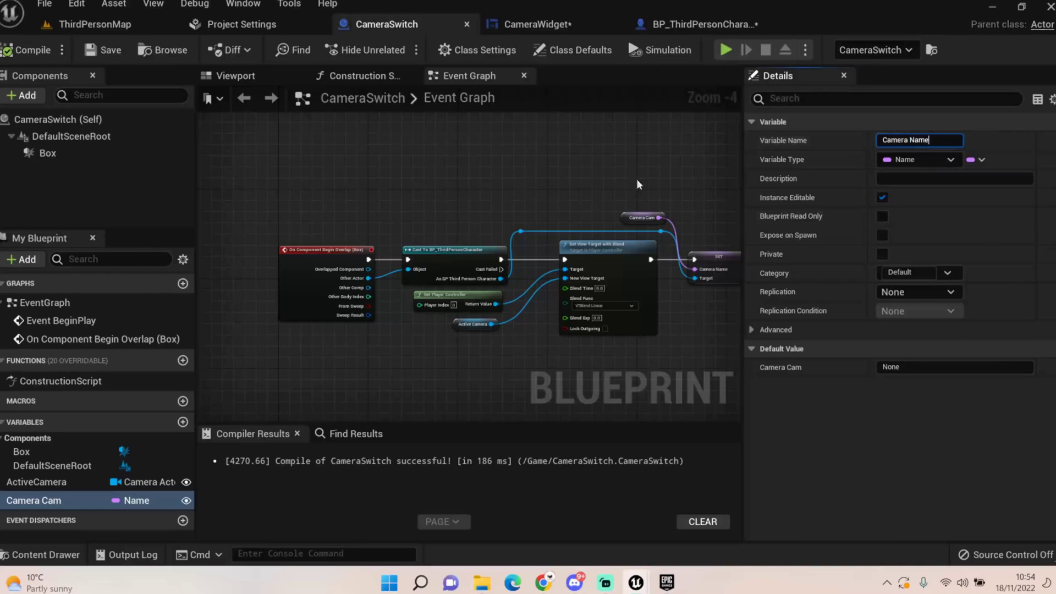
right_click_drag(605, 204, 547, 271)
scroll(547, 272, "up", 1)
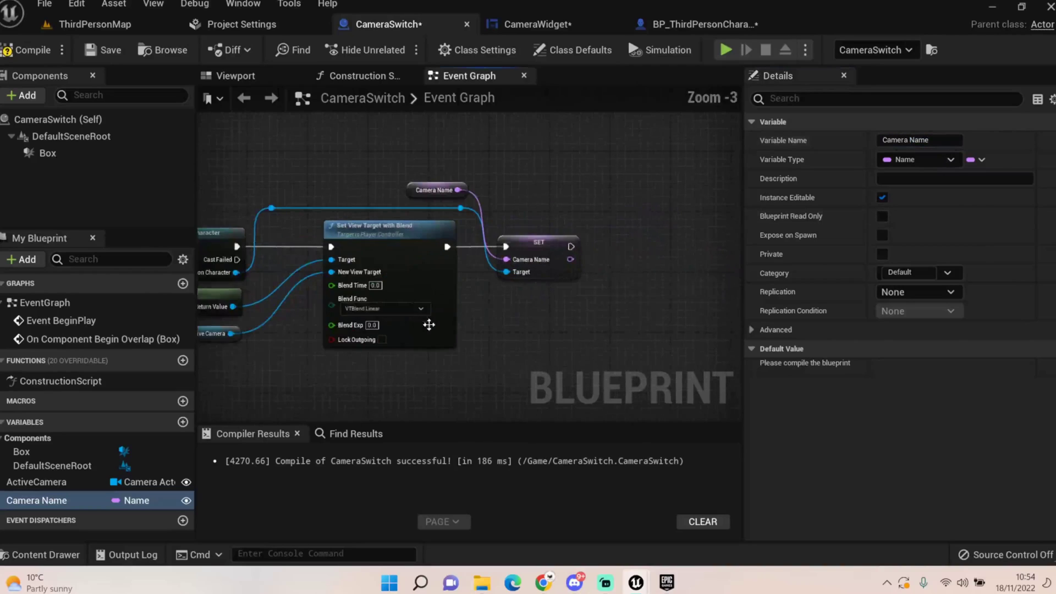
right_click_drag(426, 324, 510, 283)
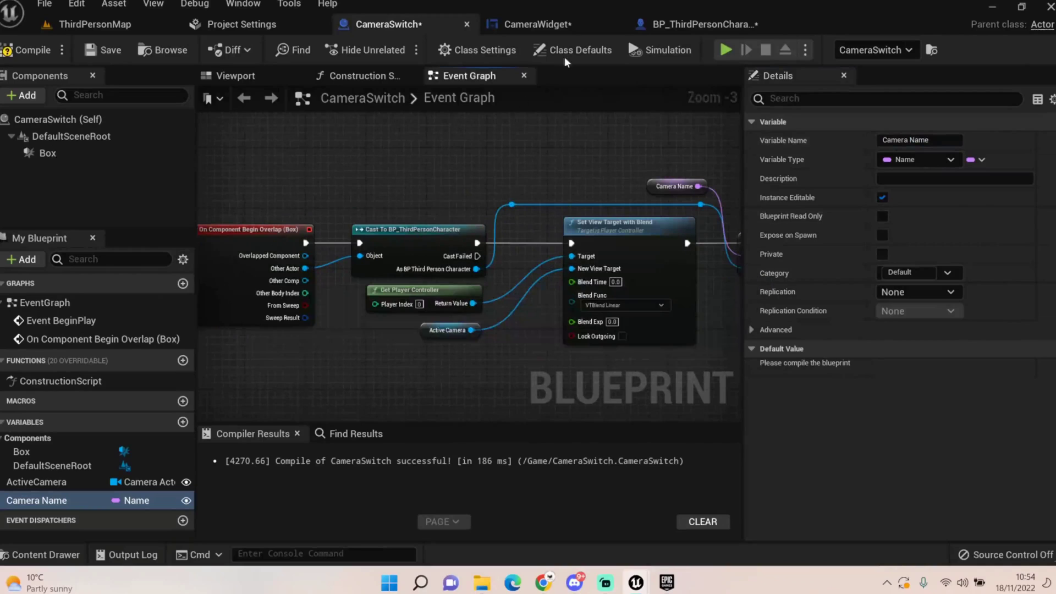
right_click_drag(370, 263, 233, 269)
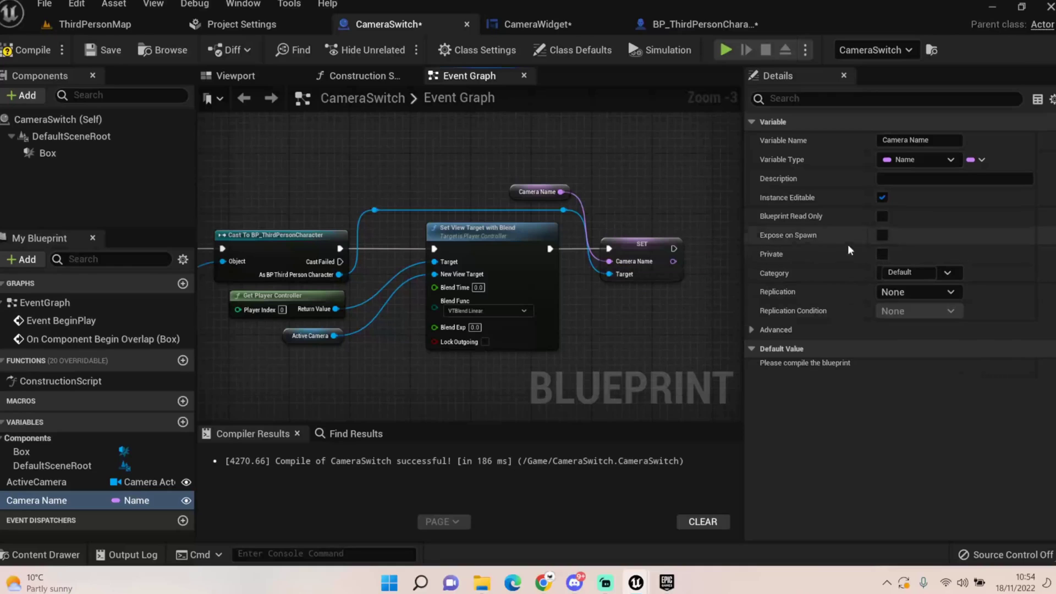
Step: Review the BeginPlay chain setting Hallway 1, compile CameraSwitch, and check the Begin Overlap pins
right_click_drag(430, 171, 510, 312)
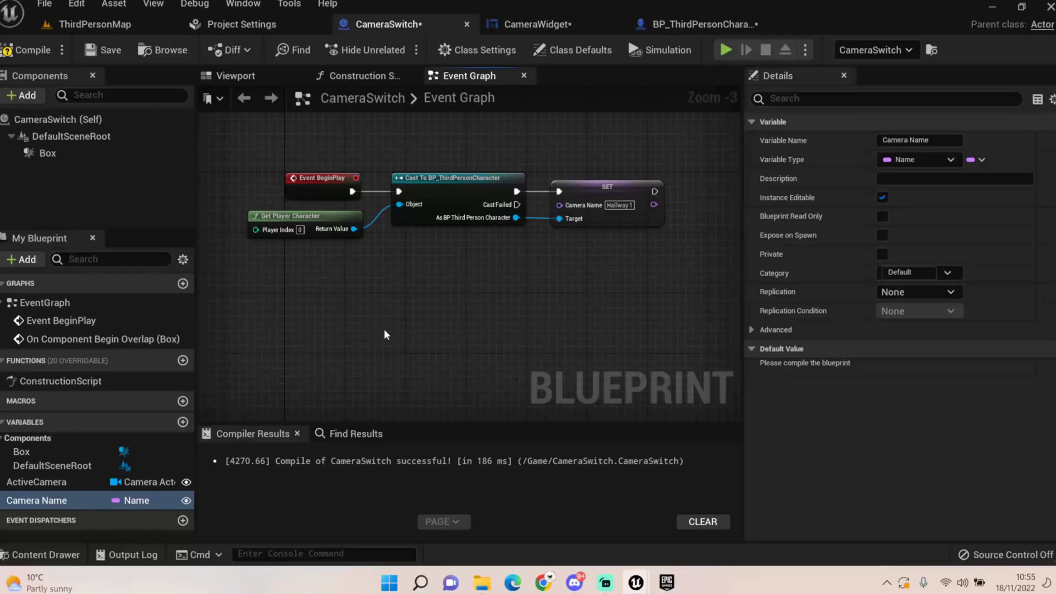
left_click(30, 49)
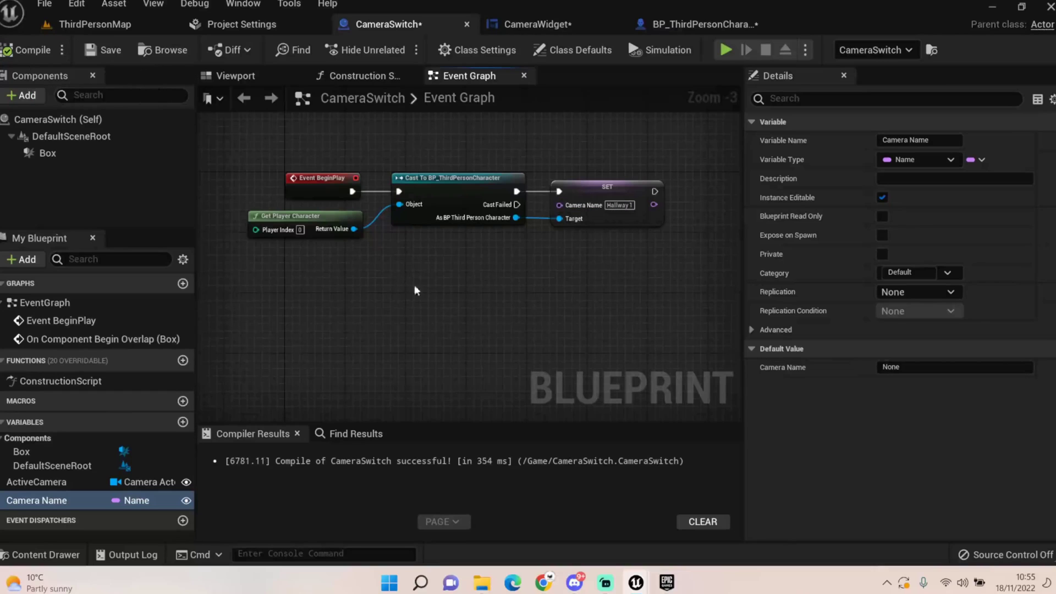
scroll(413, 275, "down", 3)
scroll(356, 252, "up", 3)
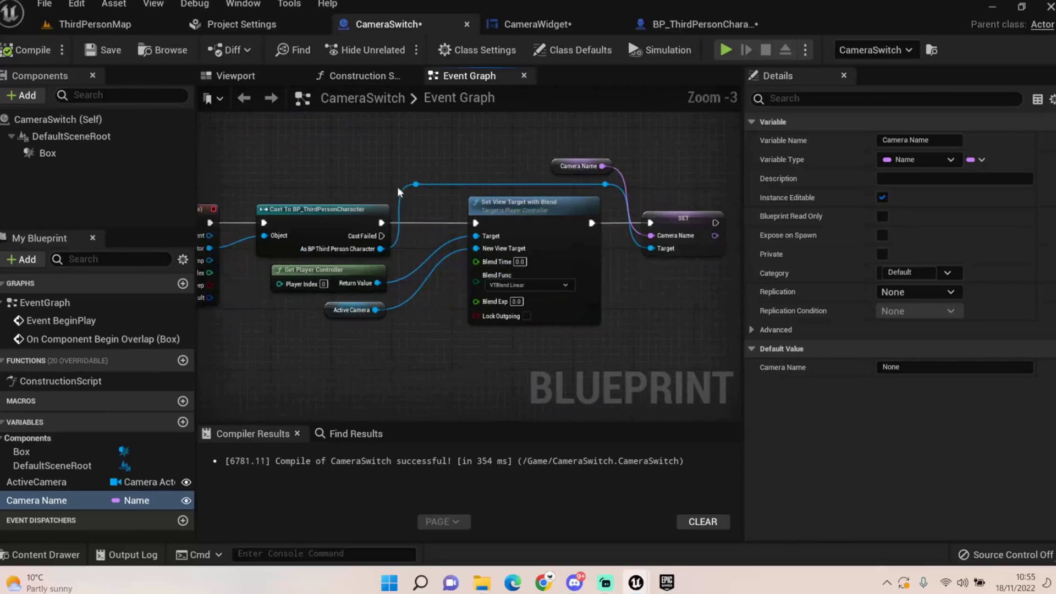
right_click_drag(377, 328, 426, 322)
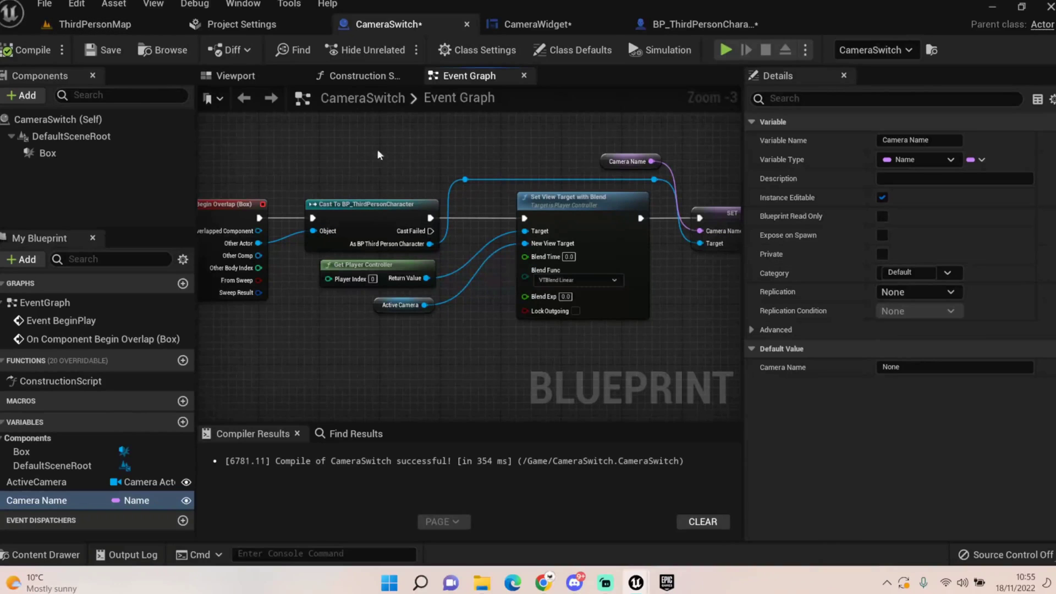
Step: Check the CameraName text's binding graph Get Text 0, then go back to the ThirdPersonMap level
left_click(529, 24)
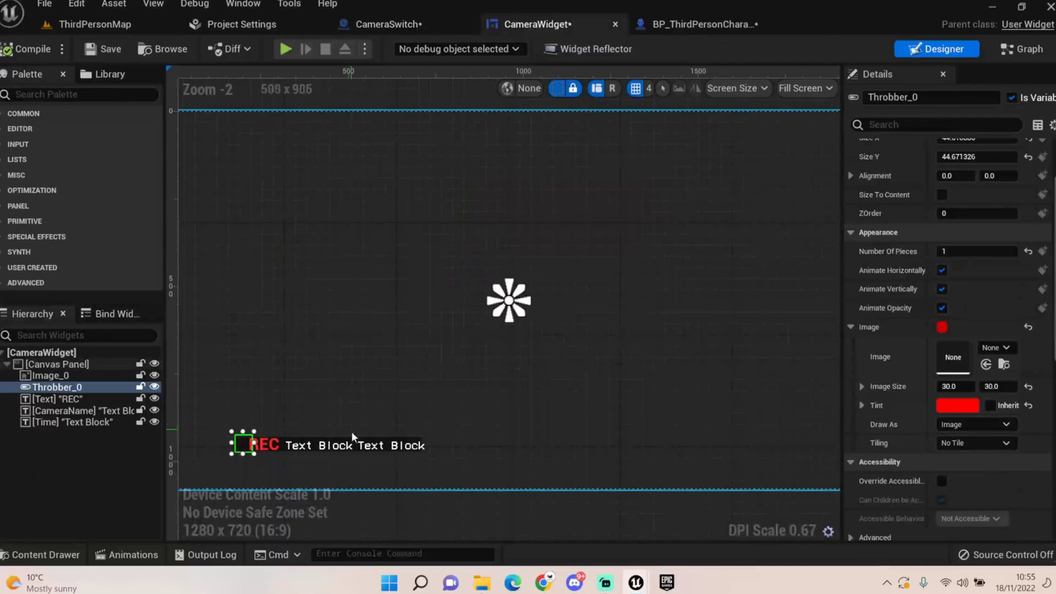
left_click(321, 445)
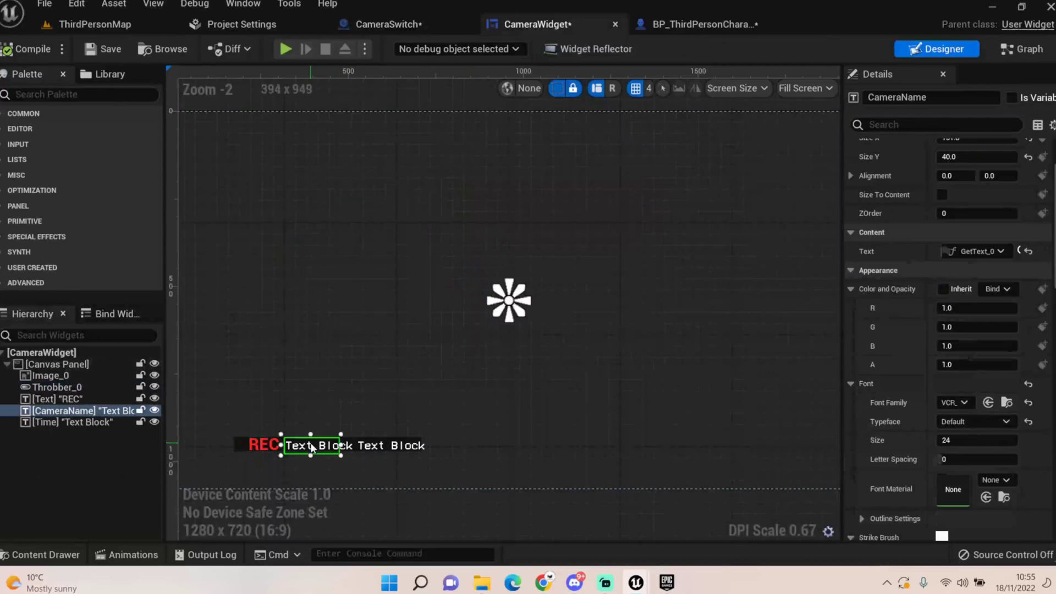
left_click(983, 252)
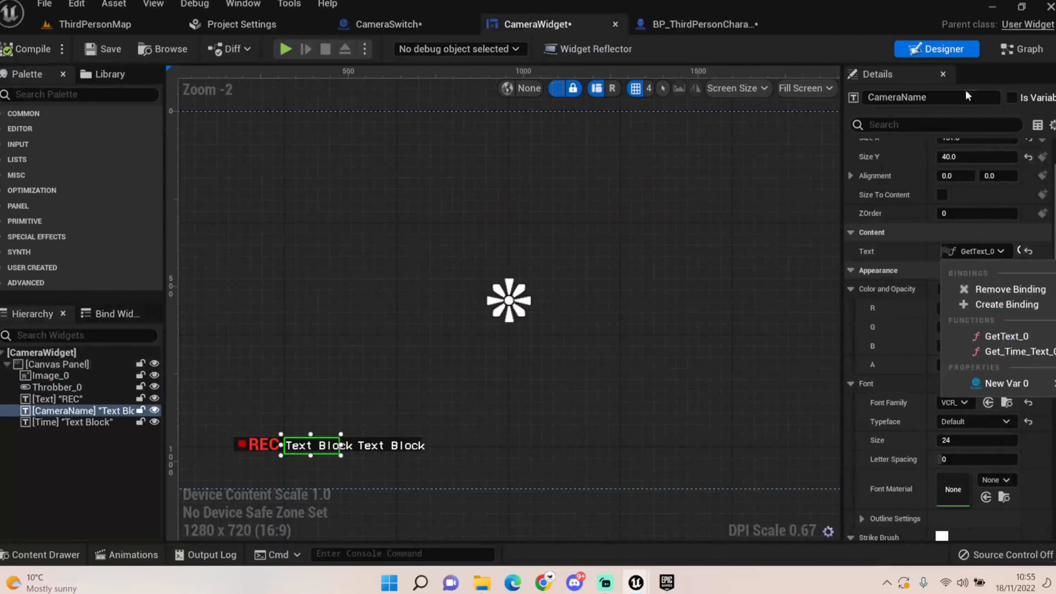
left_click(1013, 51)
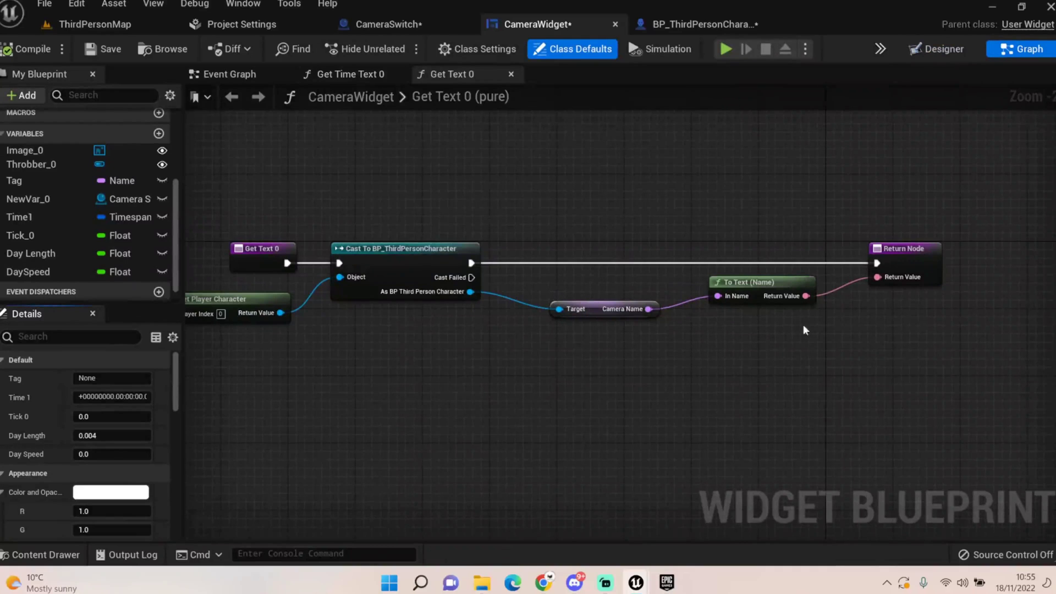
left_click(138, 25)
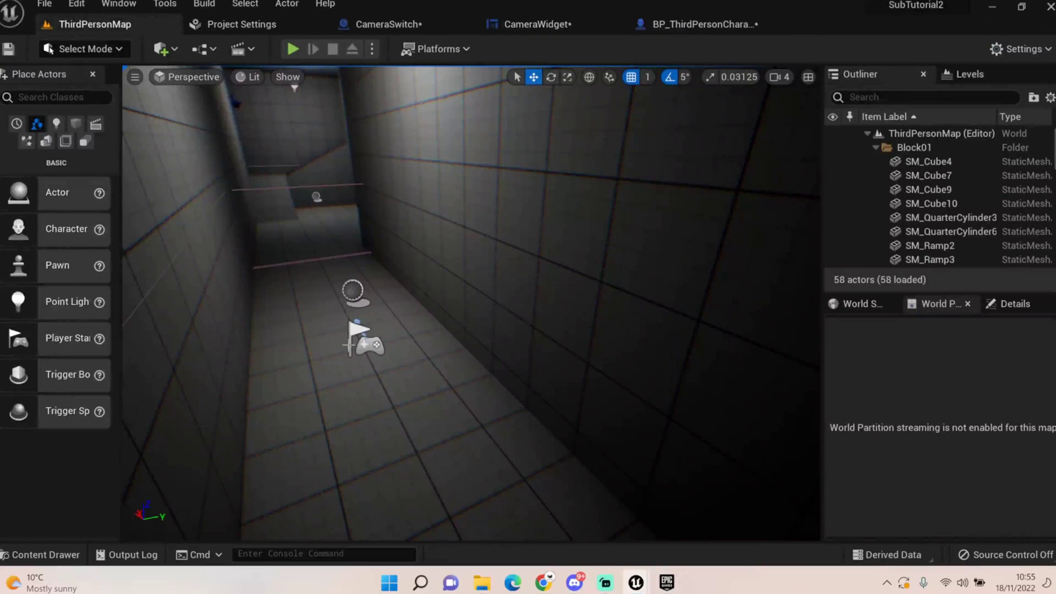
Step: Select the Cam1 trigger and close the World Partition panel
left_click(353, 291)
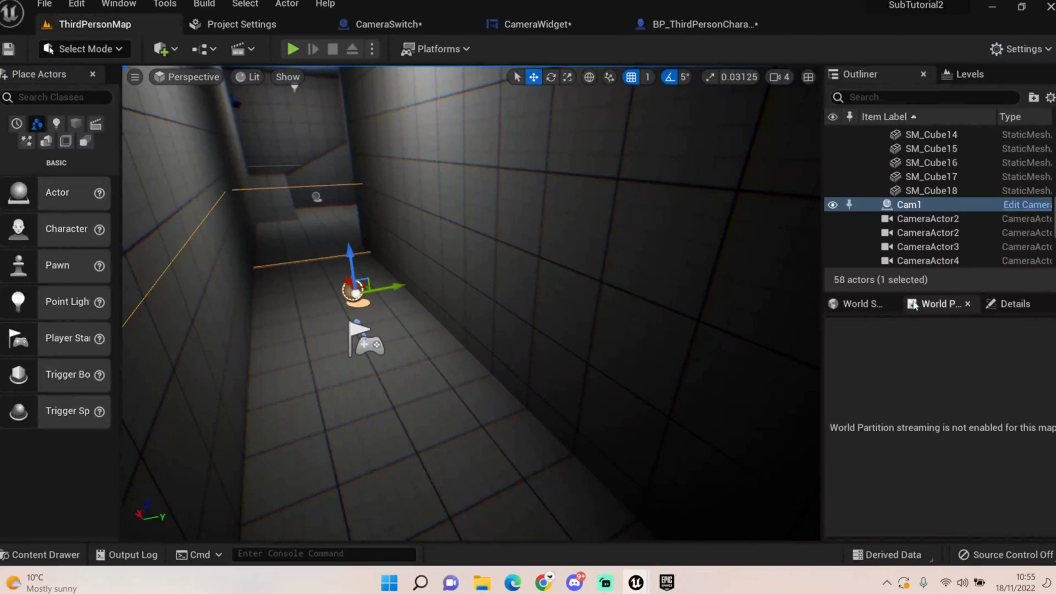
left_click(969, 305)
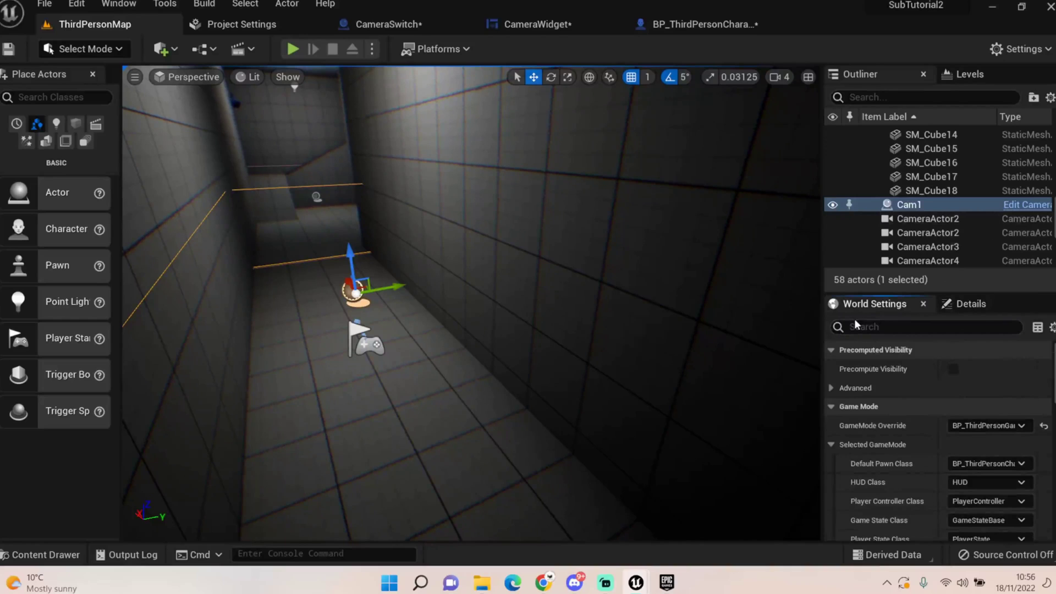
scroll(971, 465, "down", 10)
scroll(968, 466, "up", 10)
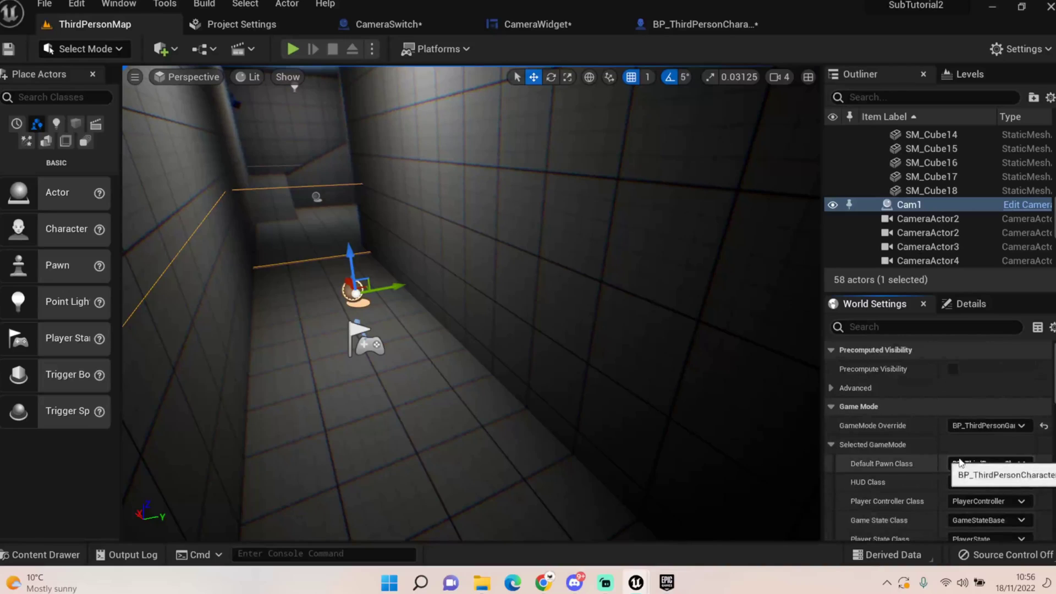
left_click(836, 388)
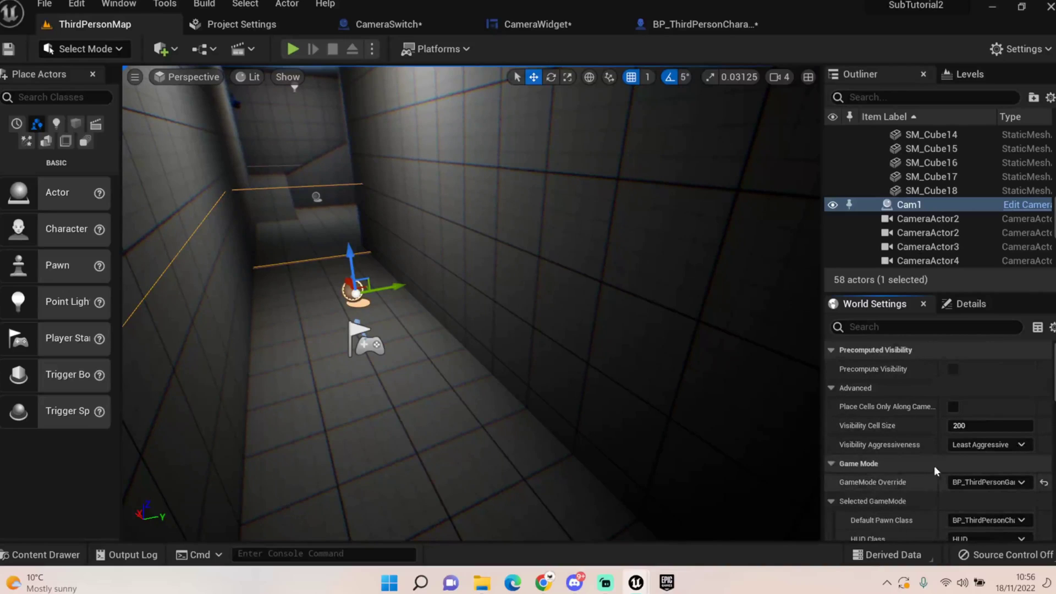
scroll(934, 465, "down", 2)
Step: Compare the Camera Name fields: Hallway 1 on Cam1 and Stairs on CameraSwitch
left_click(978, 314)
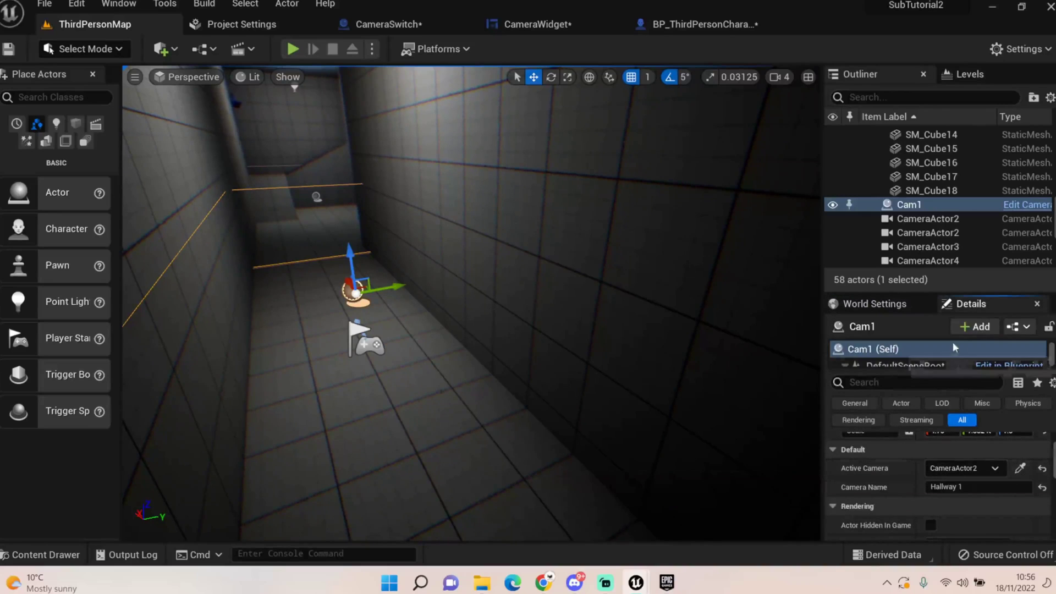
left_click_drag(933, 296, 935, 258)
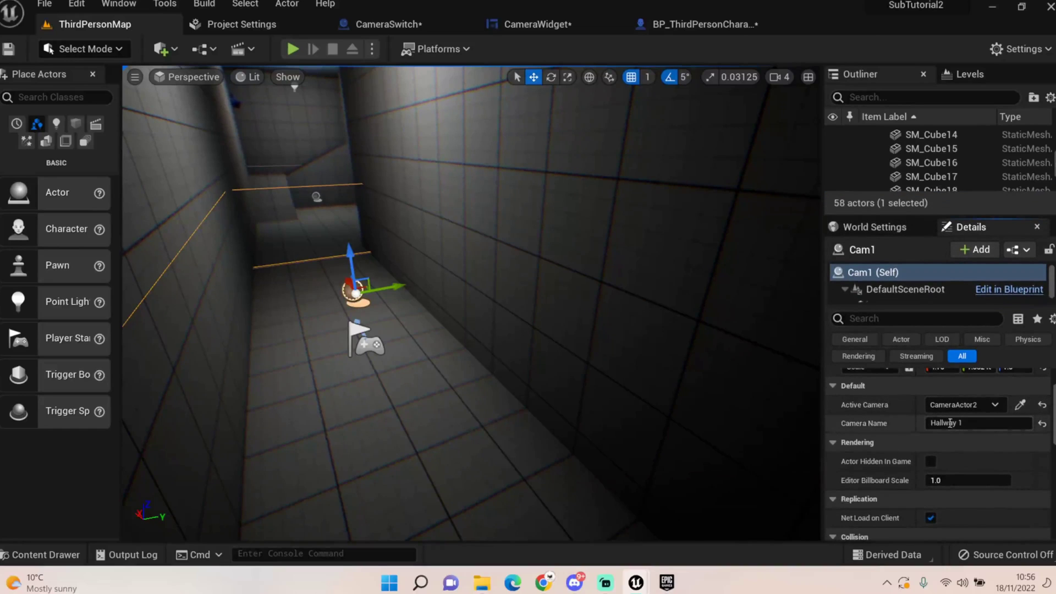
left_click(317, 194)
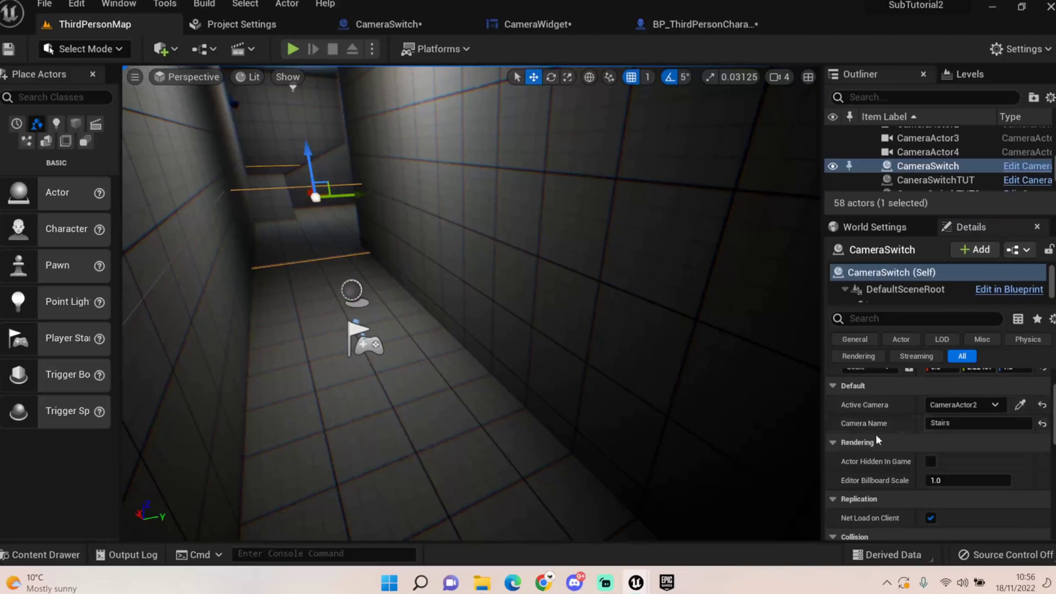
left_click(352, 292)
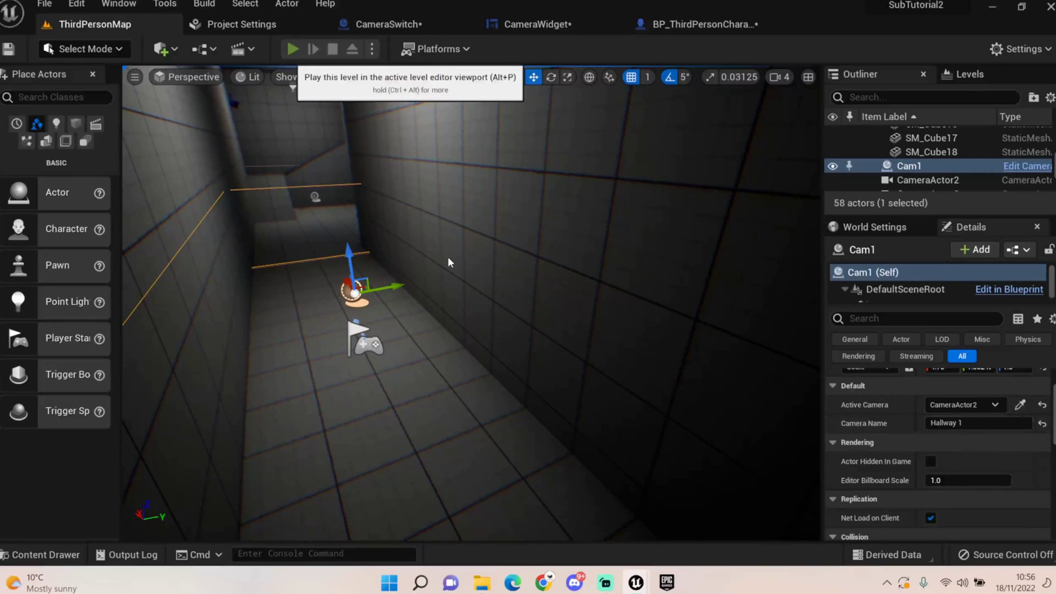
key("alt+p")
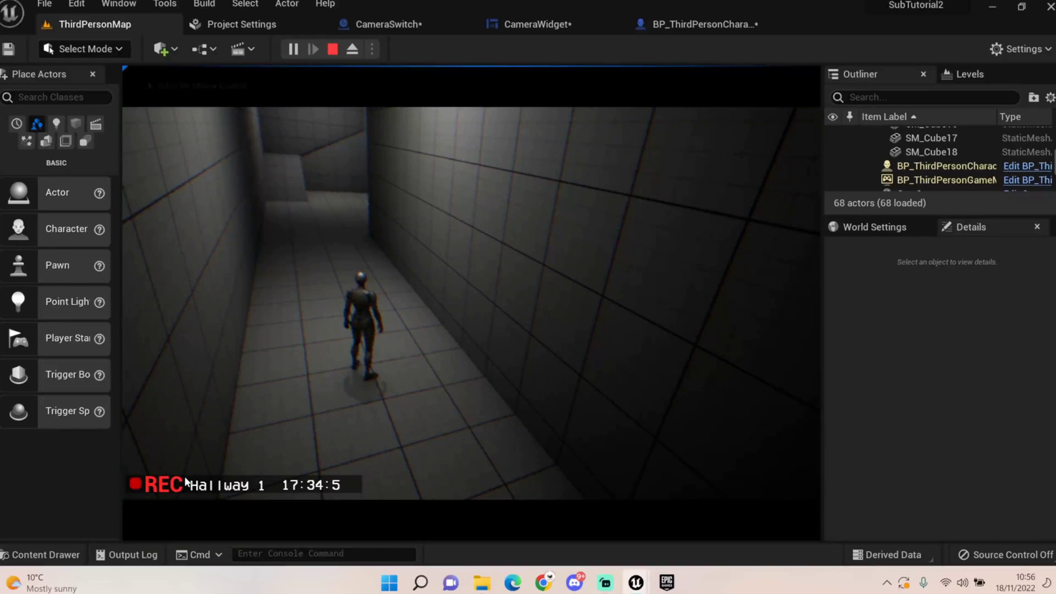
left_click(216, 501)
key("w")
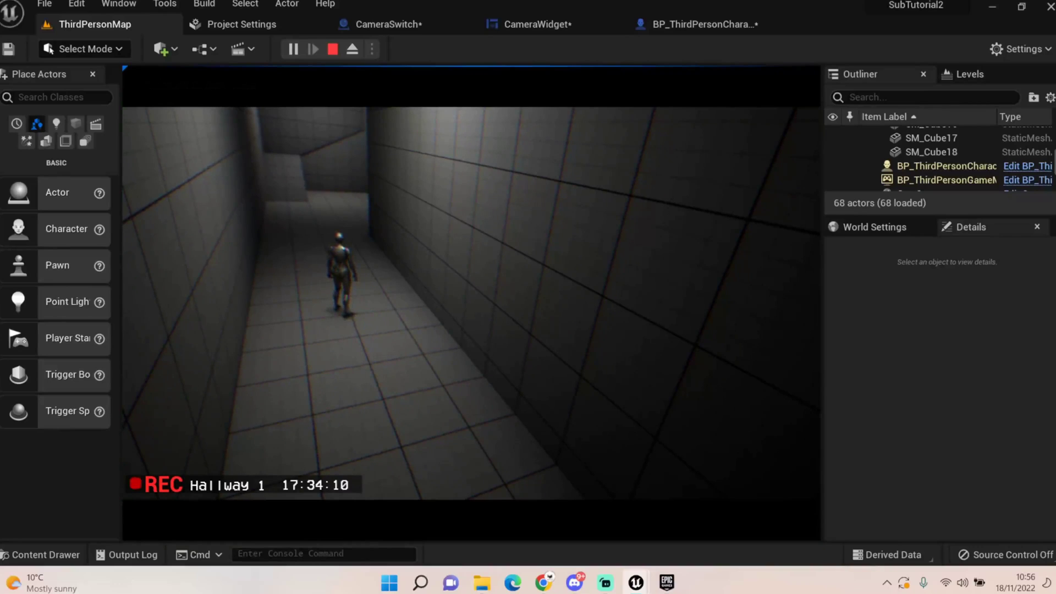
key("s")
key("w")
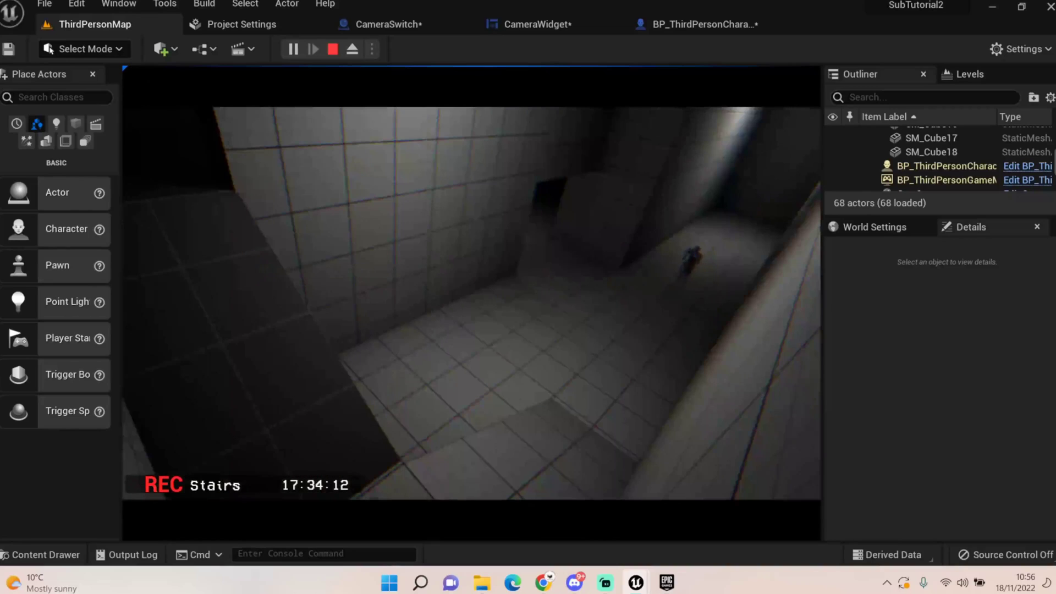
key("w")
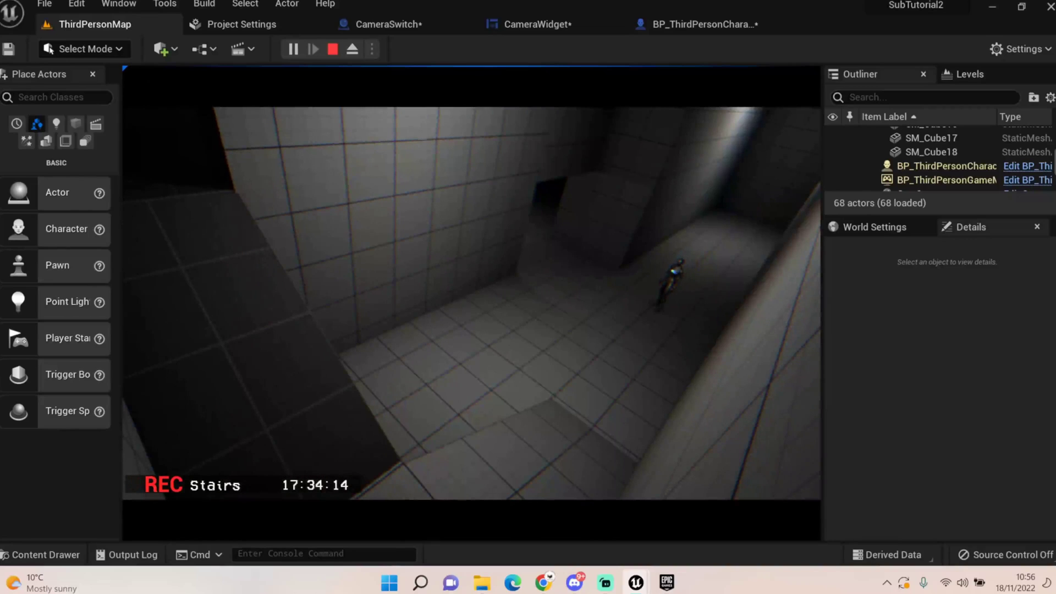
key("s")
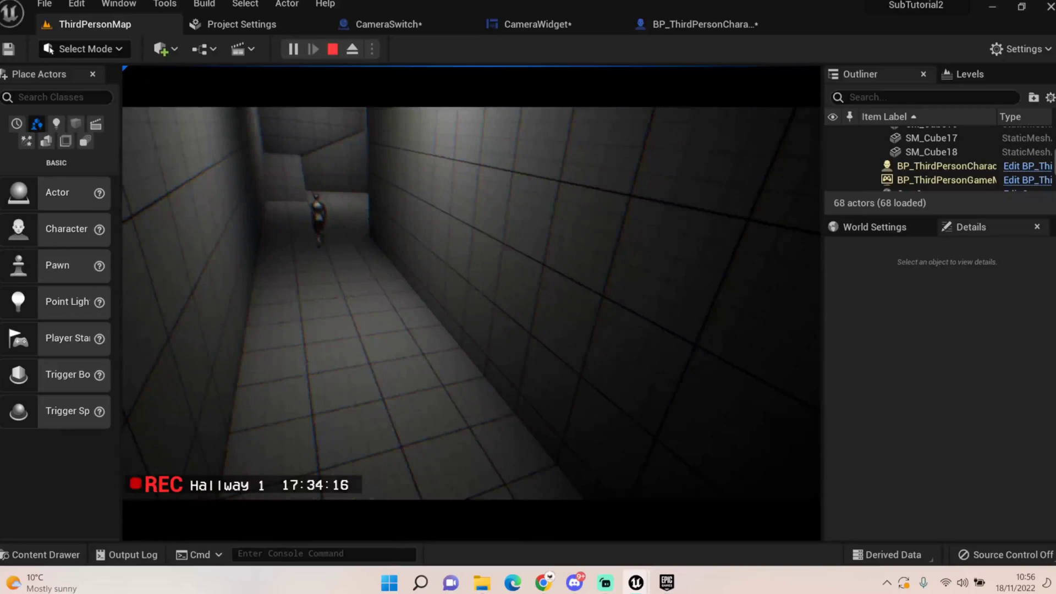
key("s")
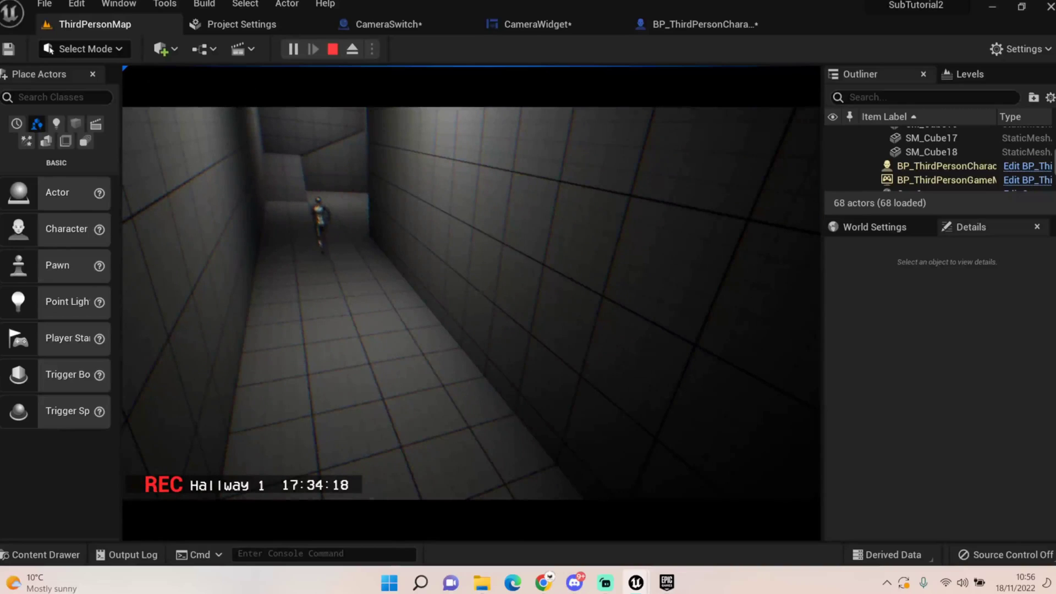
key("s")
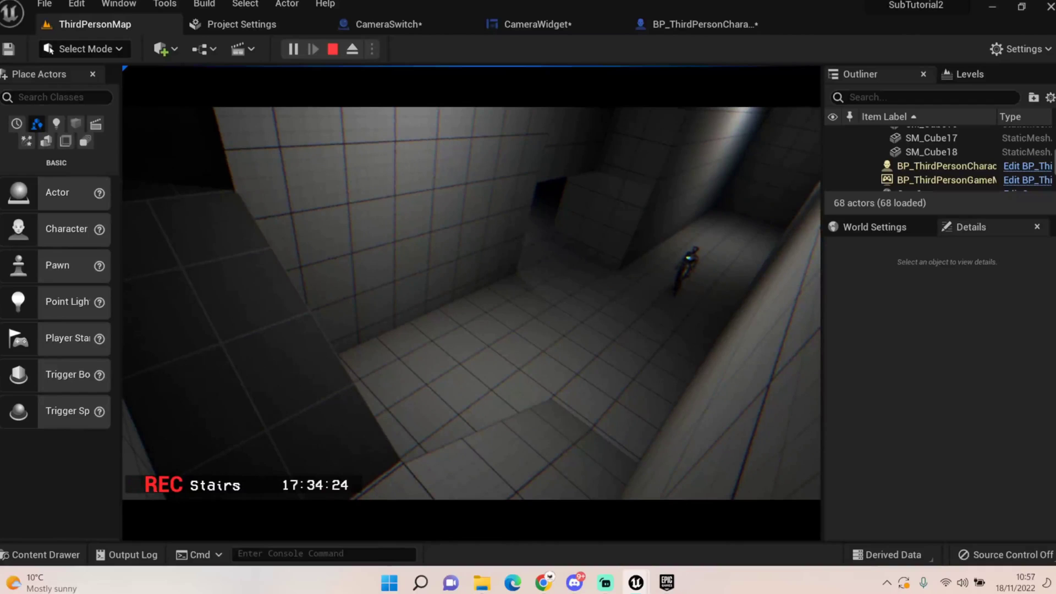
key("Escape")
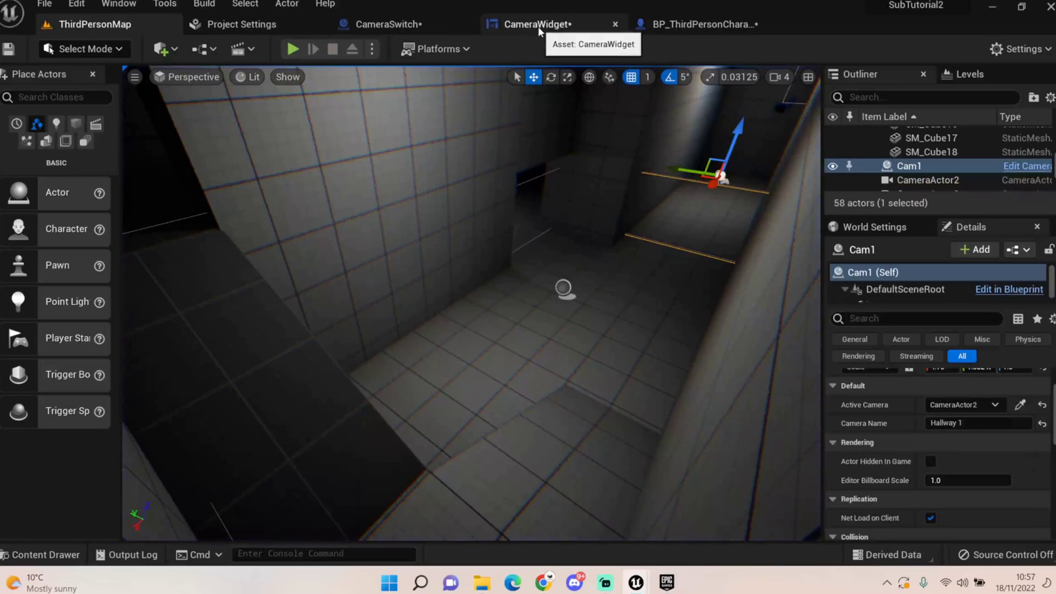
Step: Look over CameraWidget's Get Text 0 and Get Time Text 0 graphs, then its Event Graph tick logic
left_click(536, 24)
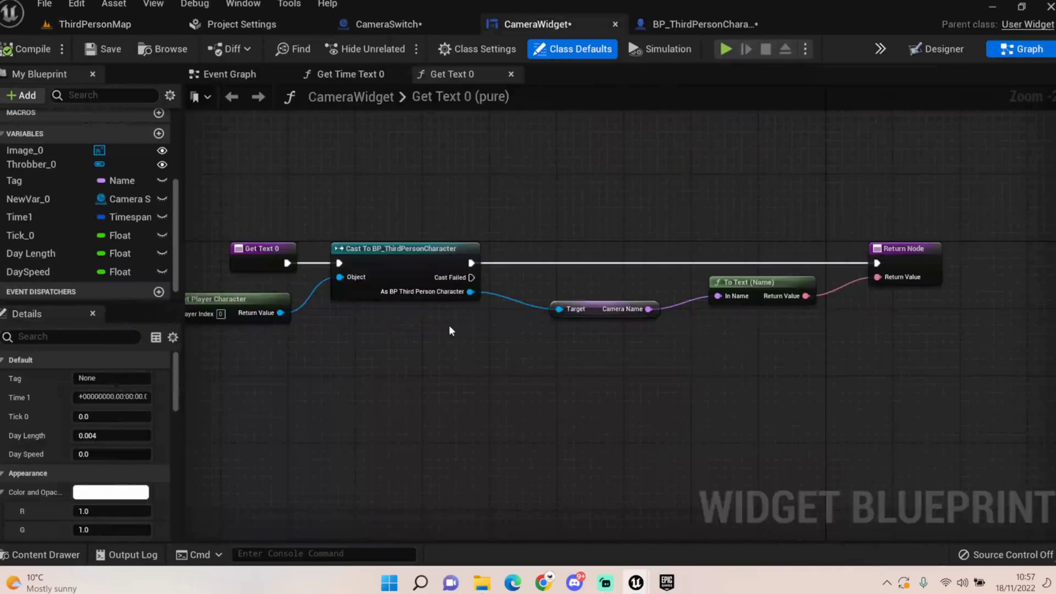
right_click_drag(417, 325, 460, 288)
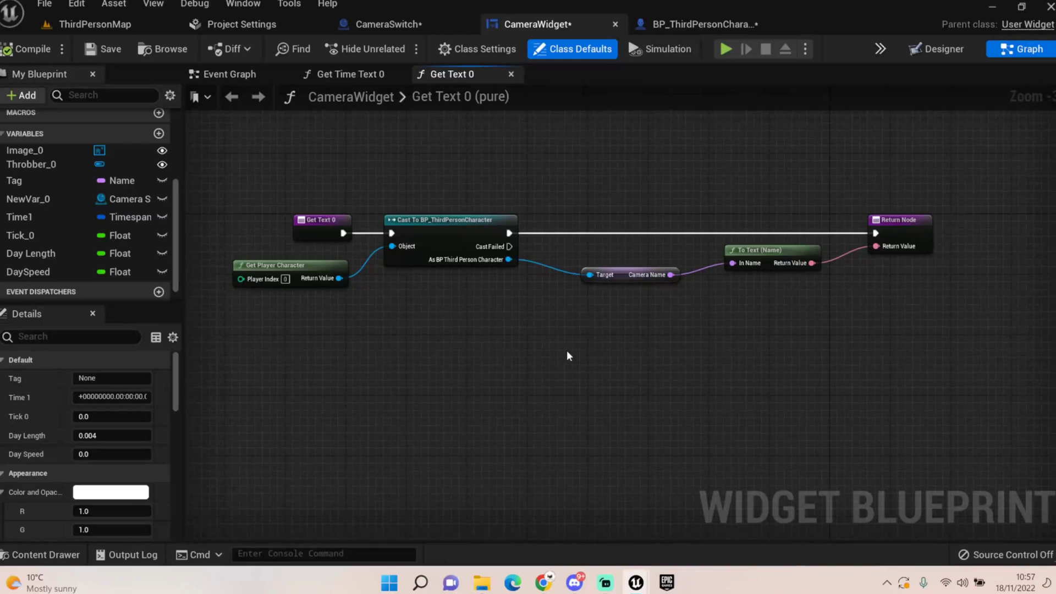
left_click(344, 75)
mouse_move(465, 240)
right_mouse_down()
mouse_move(484, 226)
mouse_move(479, 302)
mouse_move(473, 255)
right_mouse_up()
left_click(223, 74)
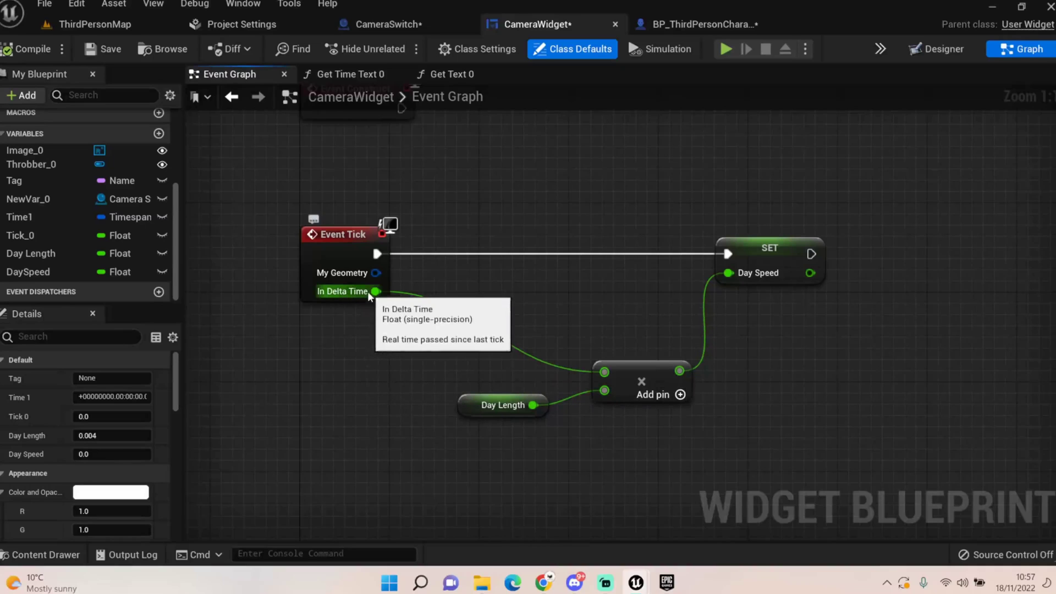
Step: Check Day Length's 0.004 default, the DaySpeed variable and its SET node, then open Get Time Text 0
left_click(474, 406)
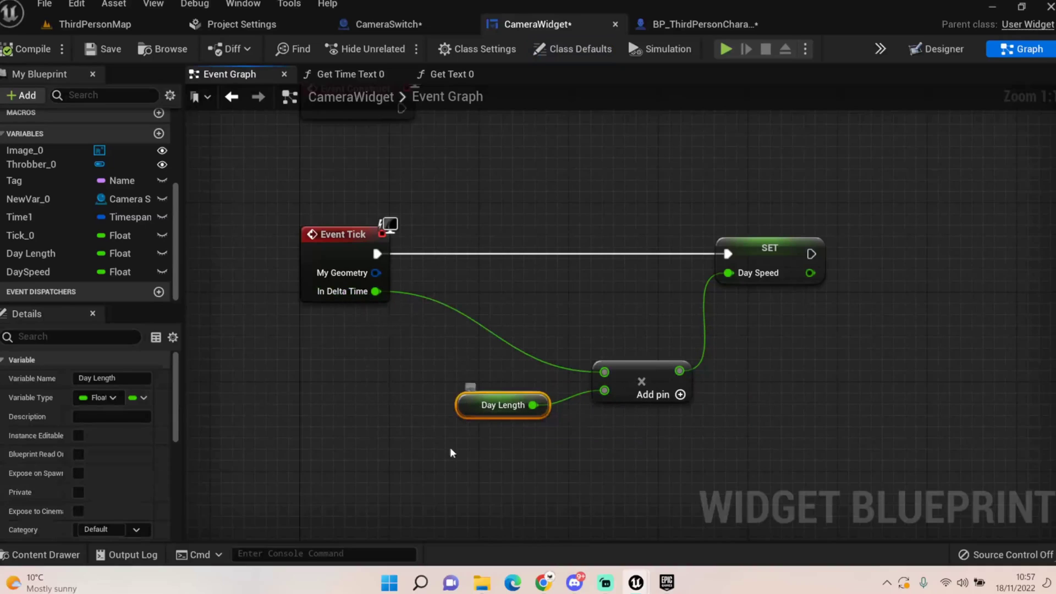
scroll(118, 486, "down", 10)
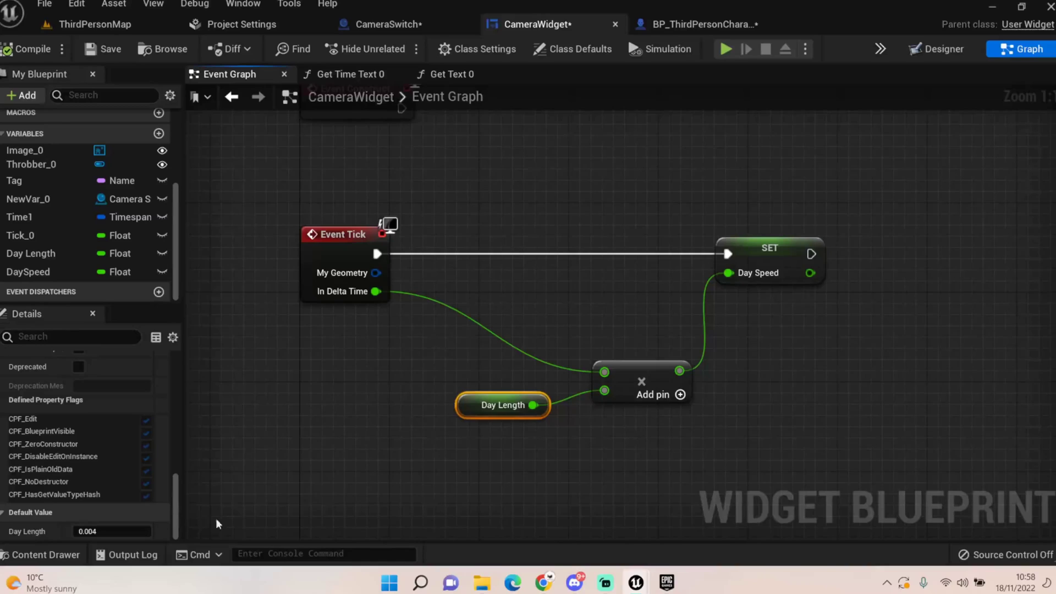
left_click(126, 532)
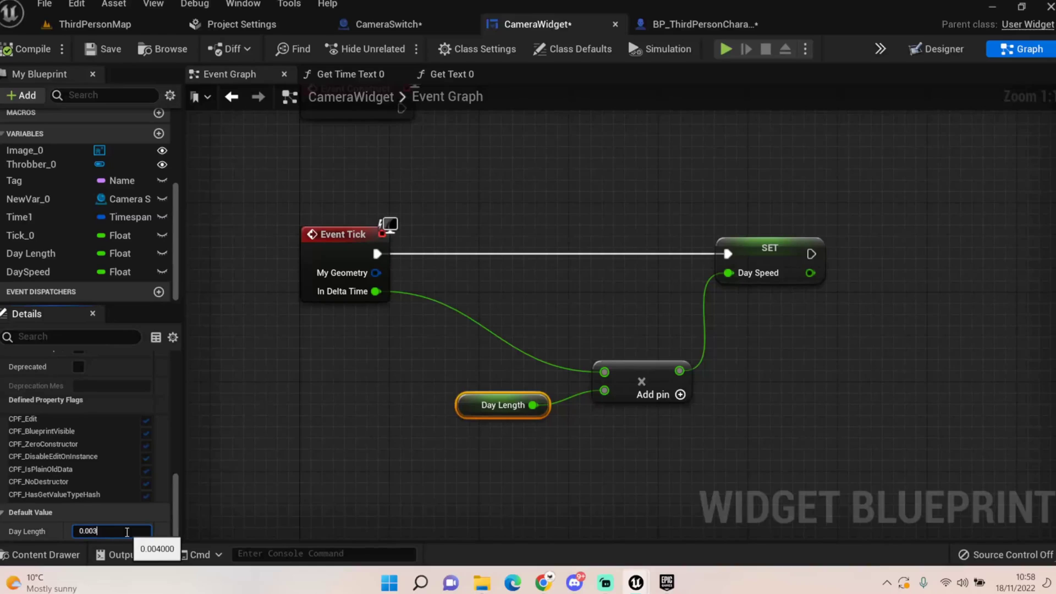
left_click(289, 412)
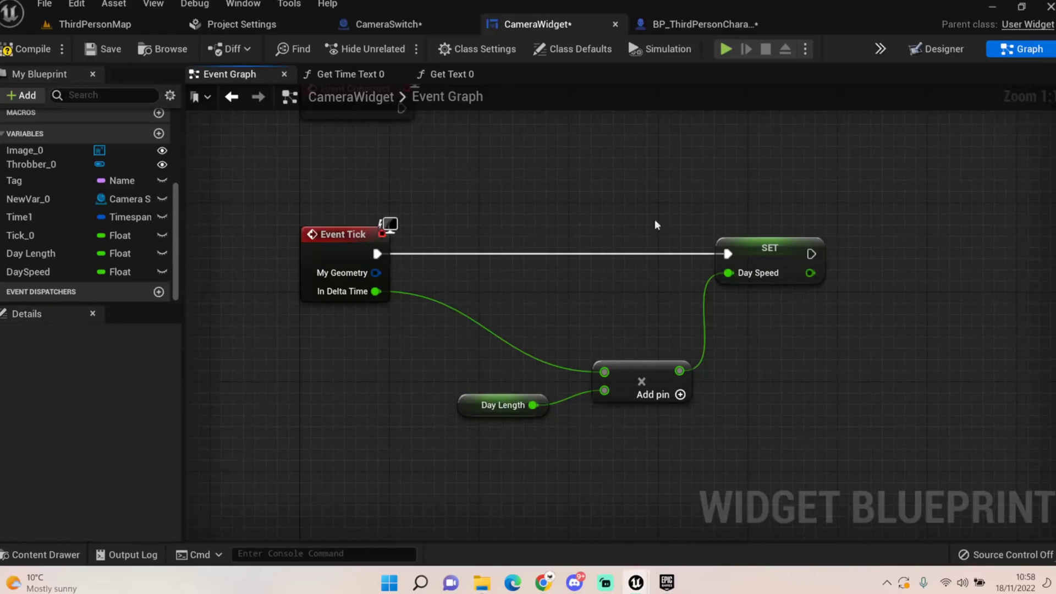
left_click(82, 272)
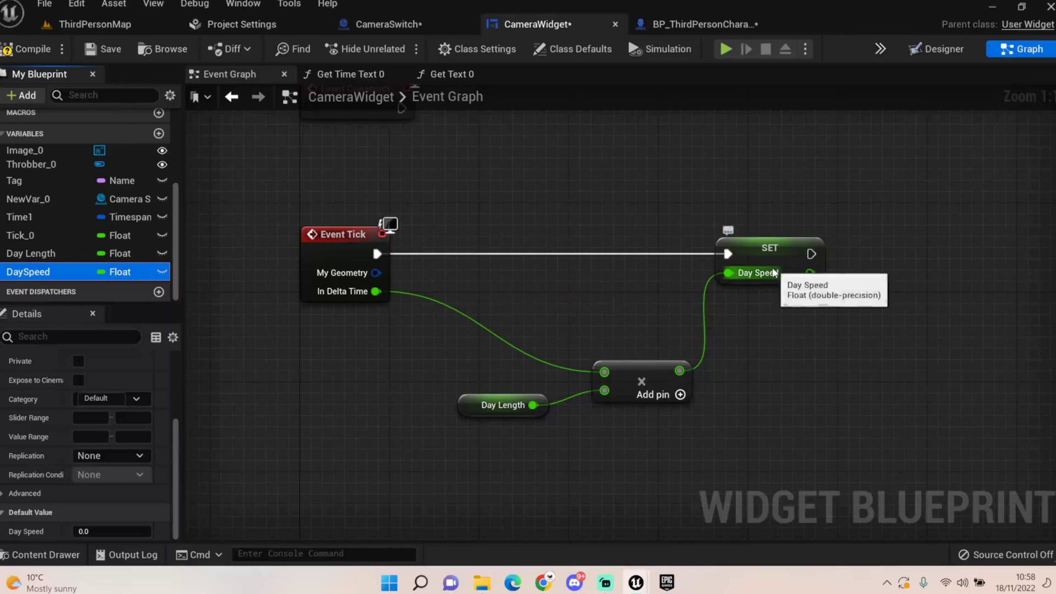
left_click(778, 255)
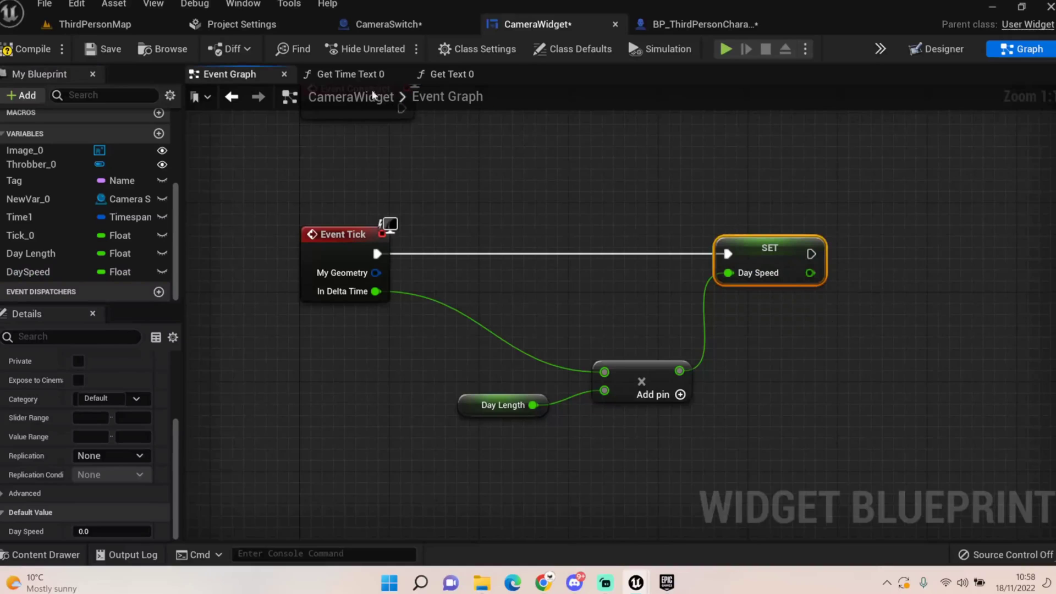
left_click(348, 76)
Step: Line up the Day Speed and Tick 0 getters with the Truncate and Make Timespan nodes
scroll(330, 297, "up", 3)
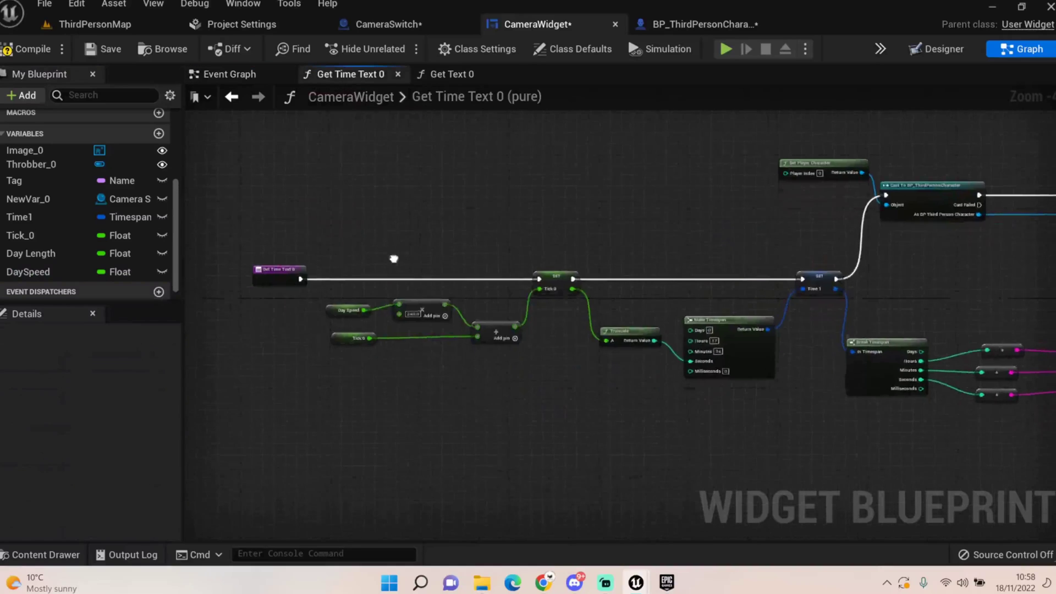
left_click_drag(331, 304, 323, 279)
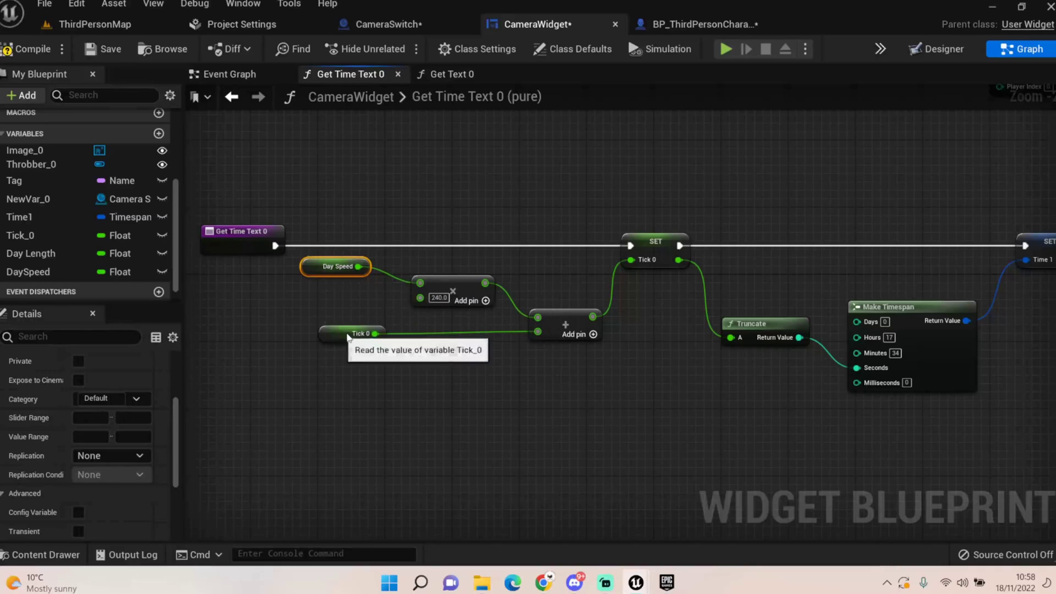
left_click_drag(343, 335, 367, 338)
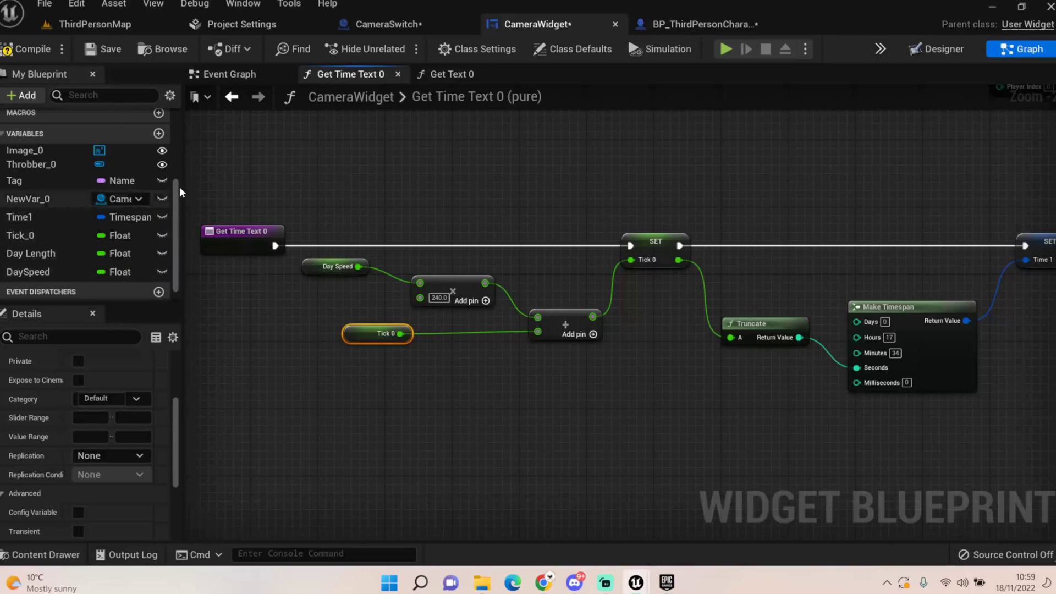
left_click_drag(369, 336, 385, 362)
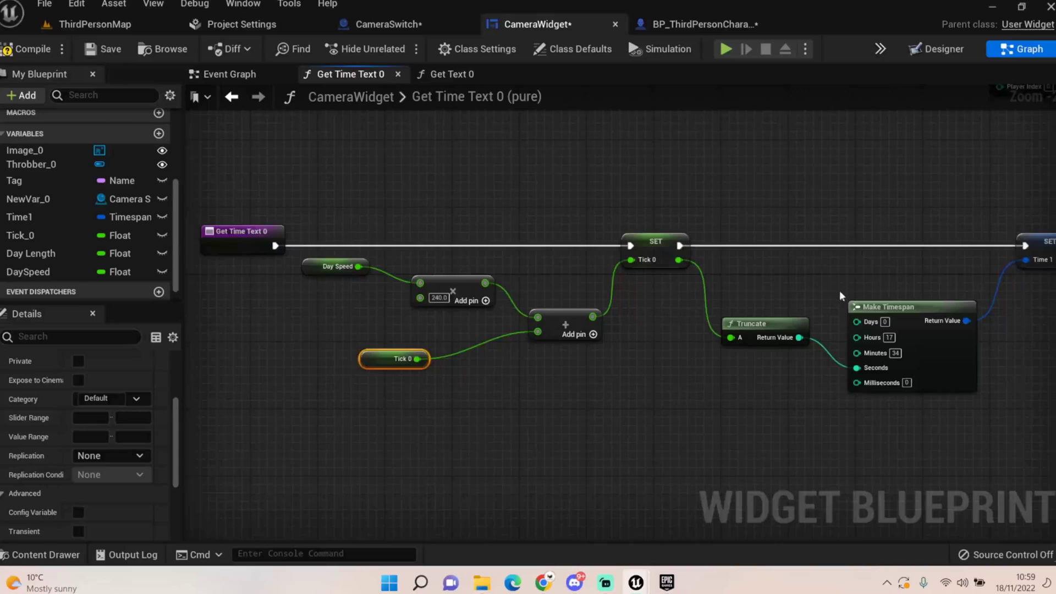
right_click_drag(839, 296, 677, 302)
right_click_drag(735, 285, 687, 275)
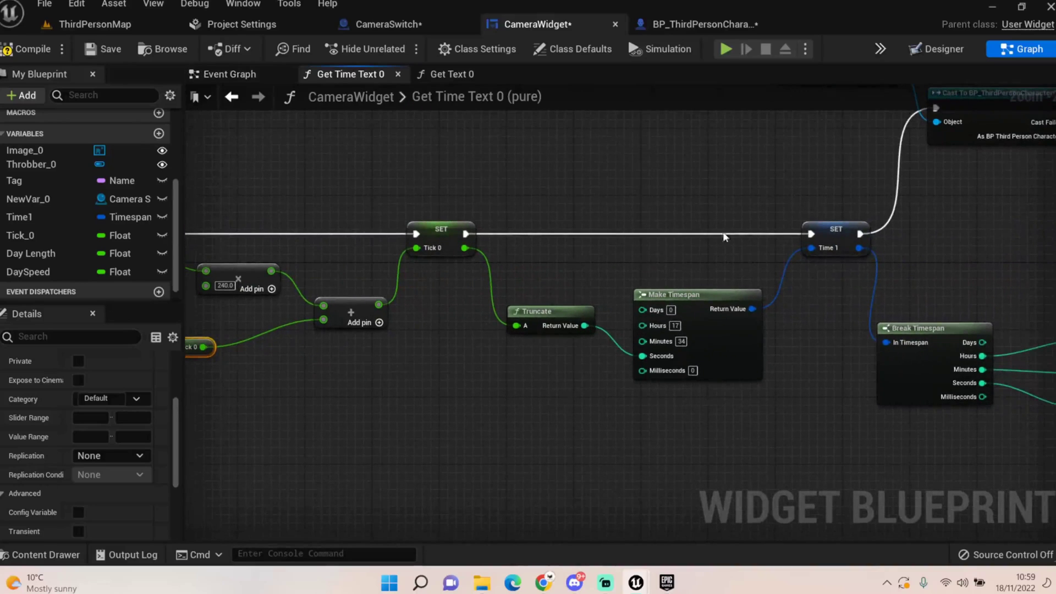
left_click_drag(542, 312, 542, 320)
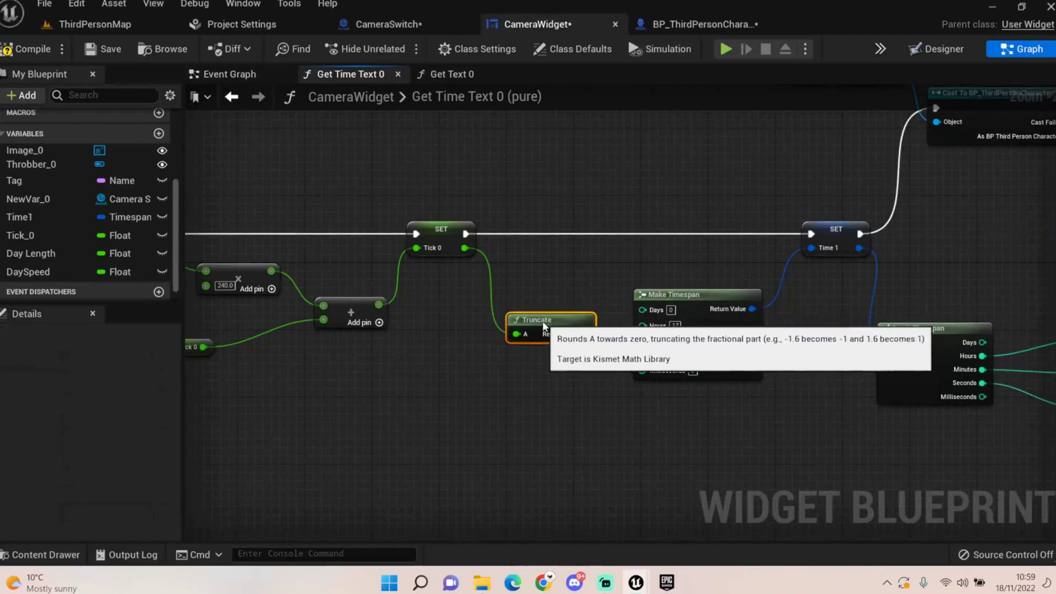
left_click_drag(706, 307, 714, 289)
Step: Confirm Make Timespan keeps the 17 hours and 34 minutes start time
left_click(701, 353)
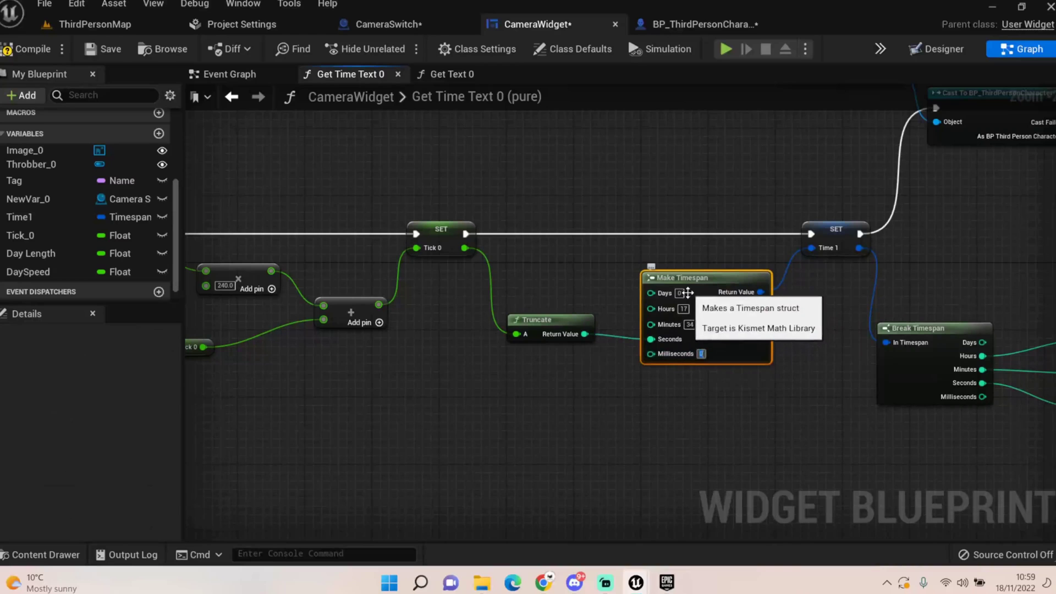
right_click_drag(698, 352, 602, 400)
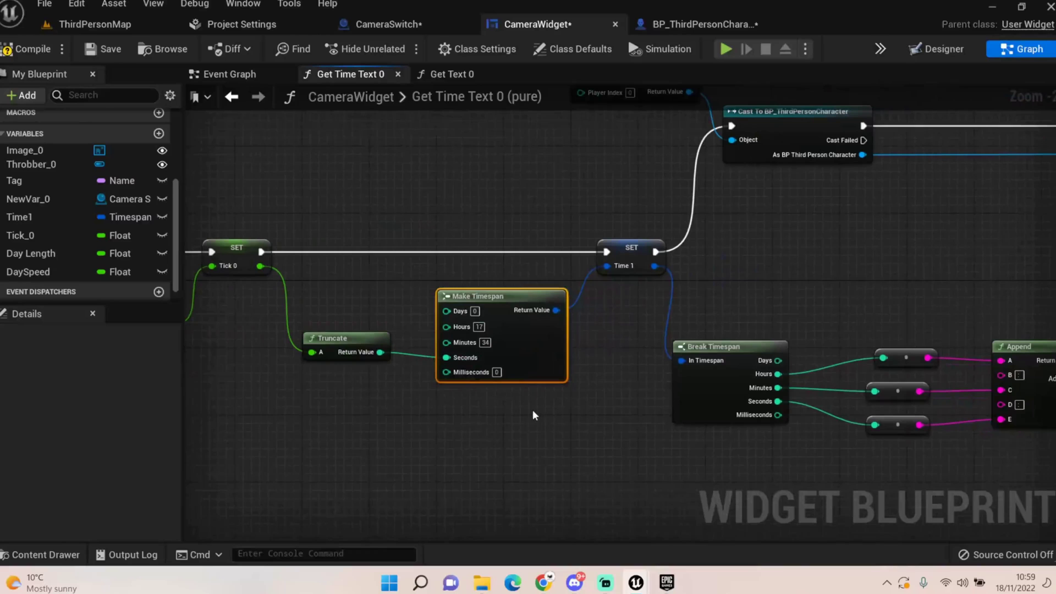
left_click(352, 344)
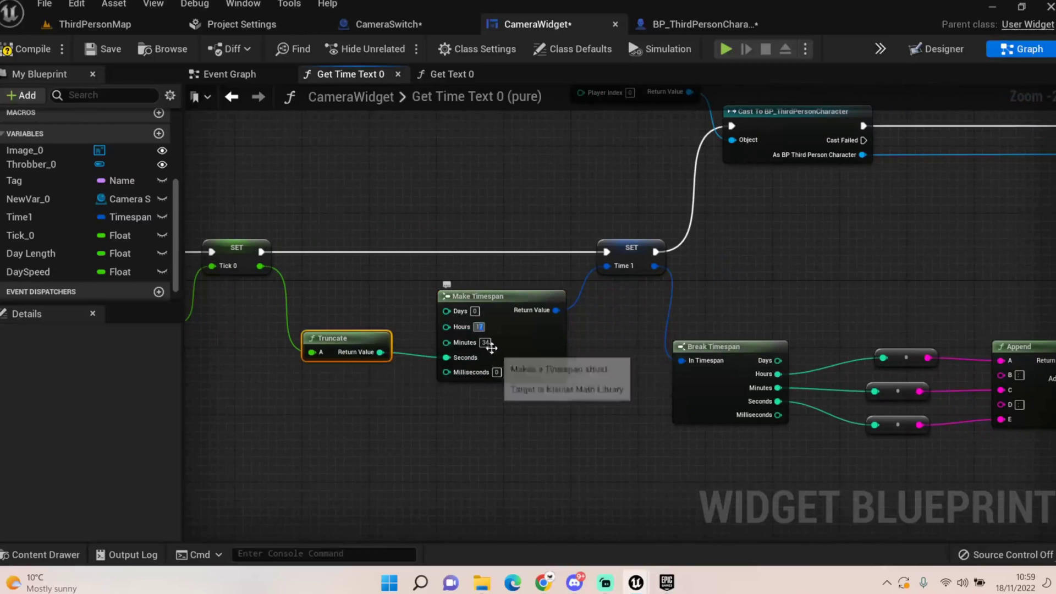
left_click(485, 343)
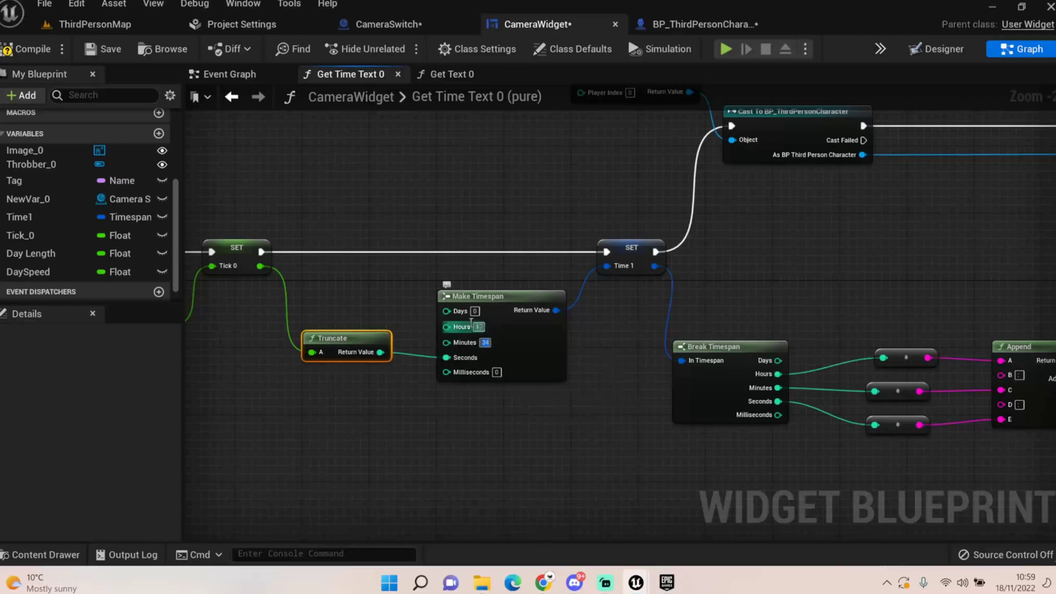
key("Return")
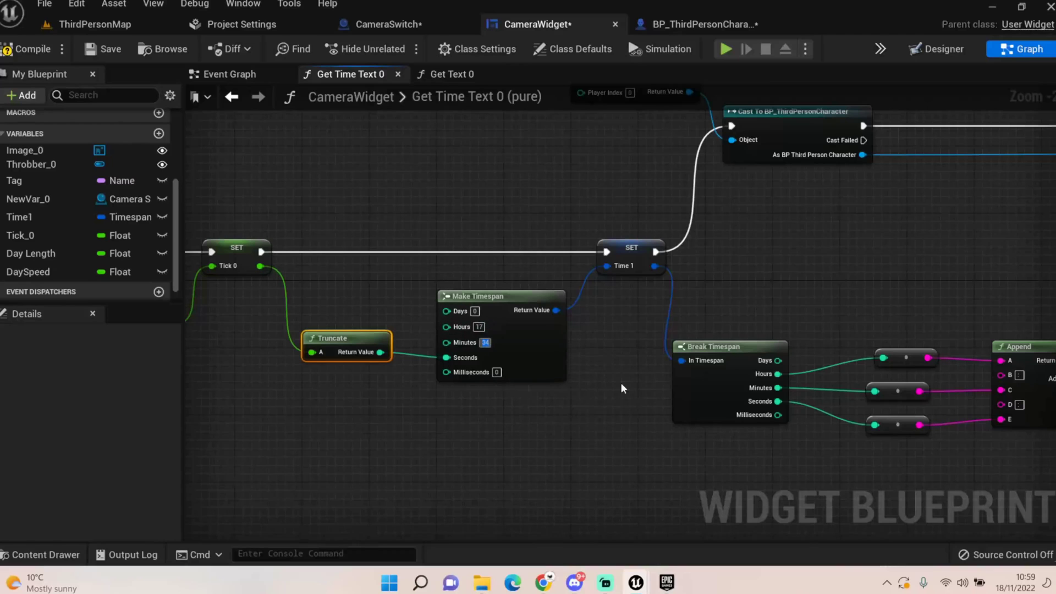
Step: Compile CameraWidget without errors, then review the Break Timespan and Append chain feeding Hour Time
right_click_drag(623, 389, 534, 394)
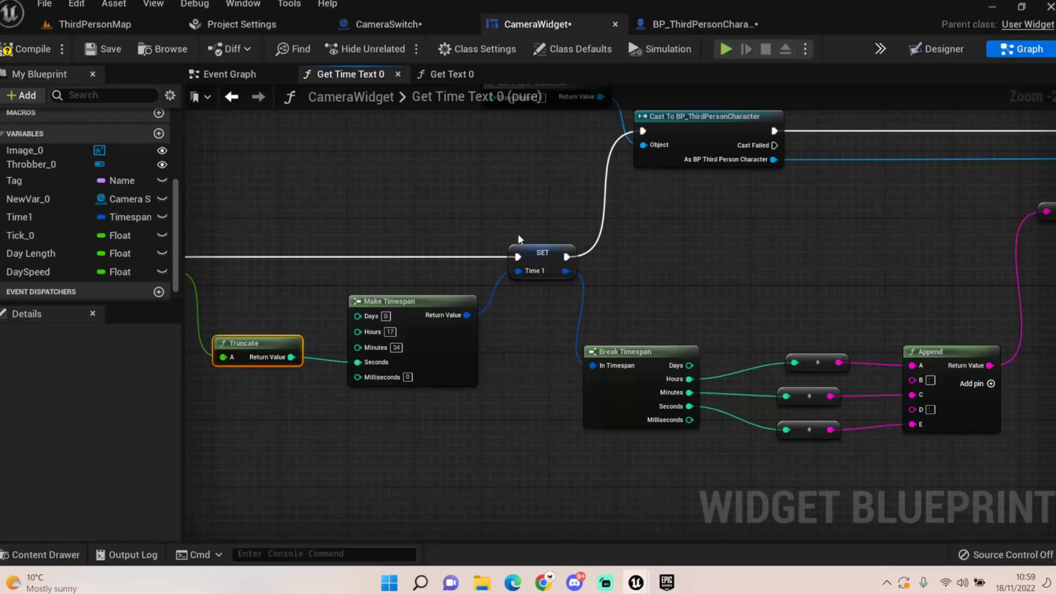
right_click_drag(329, 223, 408, 262)
right_click_drag(873, 264, 456, 300)
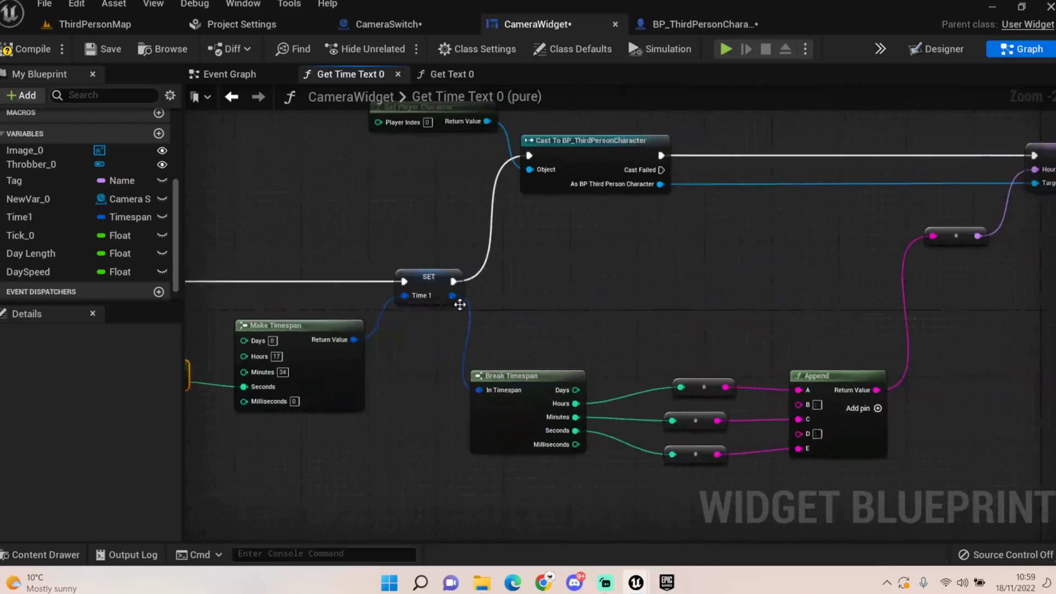
right_click_drag(604, 289, 488, 358)
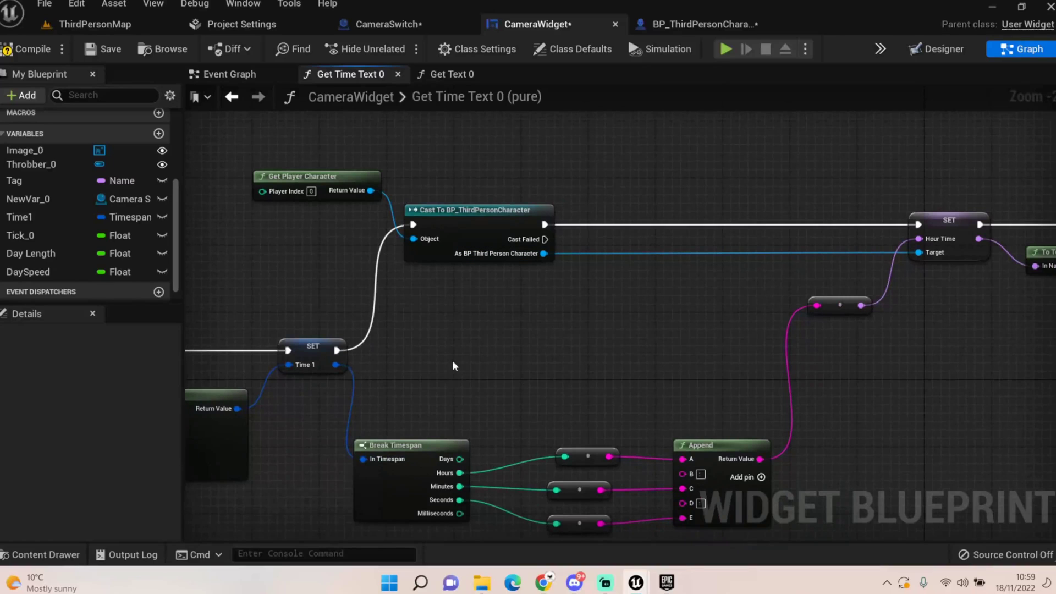
left_click(33, 47)
right_click_drag(344, 534, 332, 480)
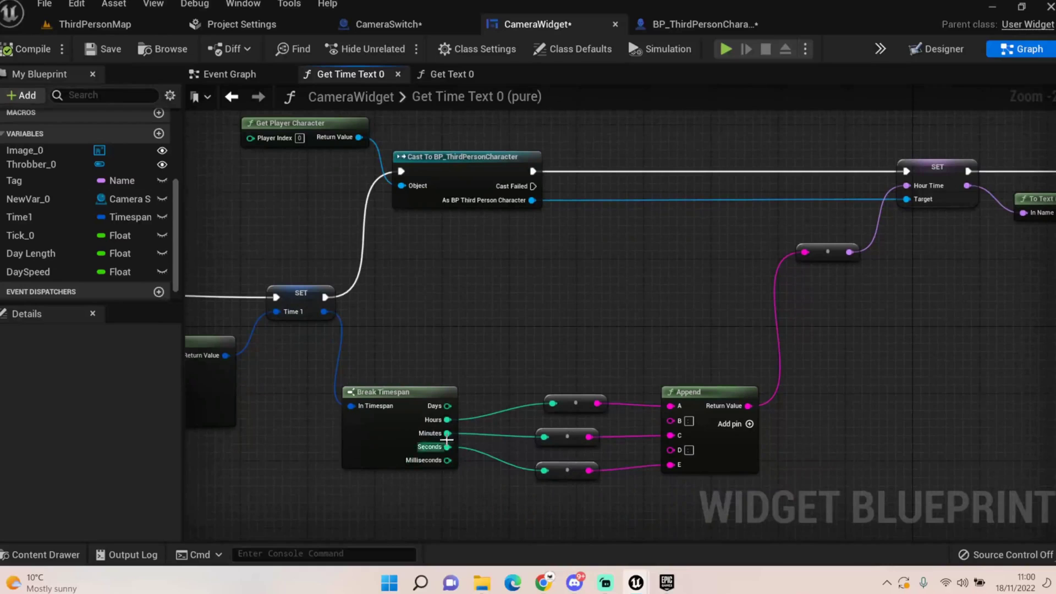
right_click_drag(610, 473, 591, 458)
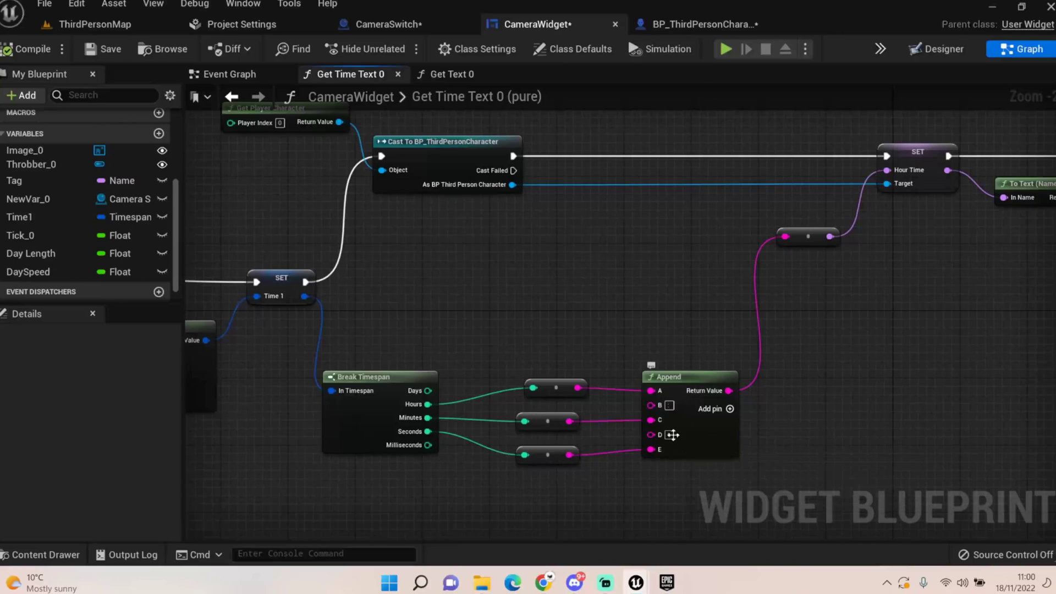
left_click(670, 406)
right_click_drag(536, 330, 528, 356)
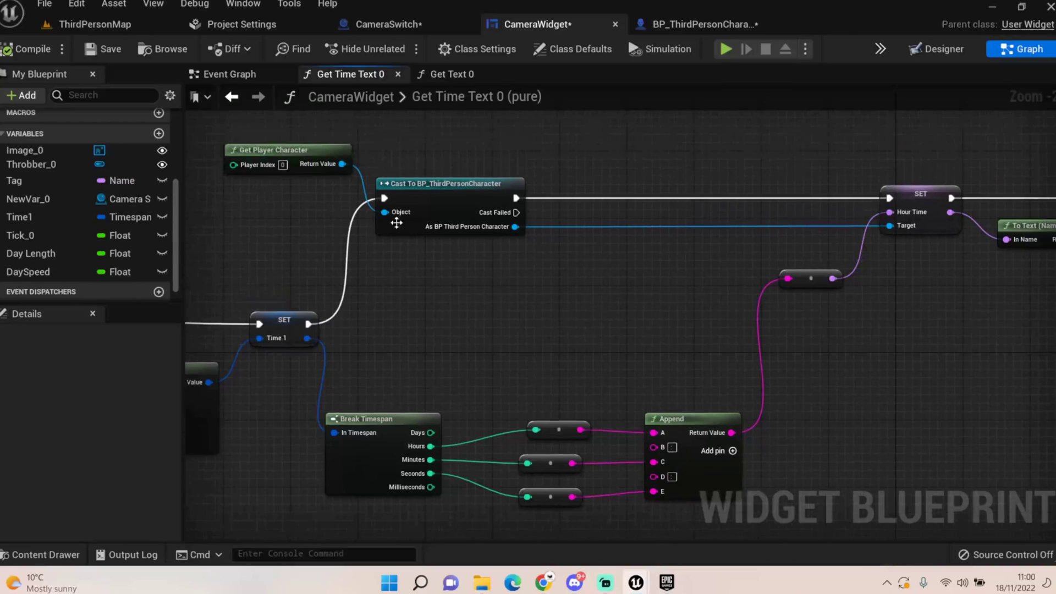
right_click_drag(832, 245, 754, 262)
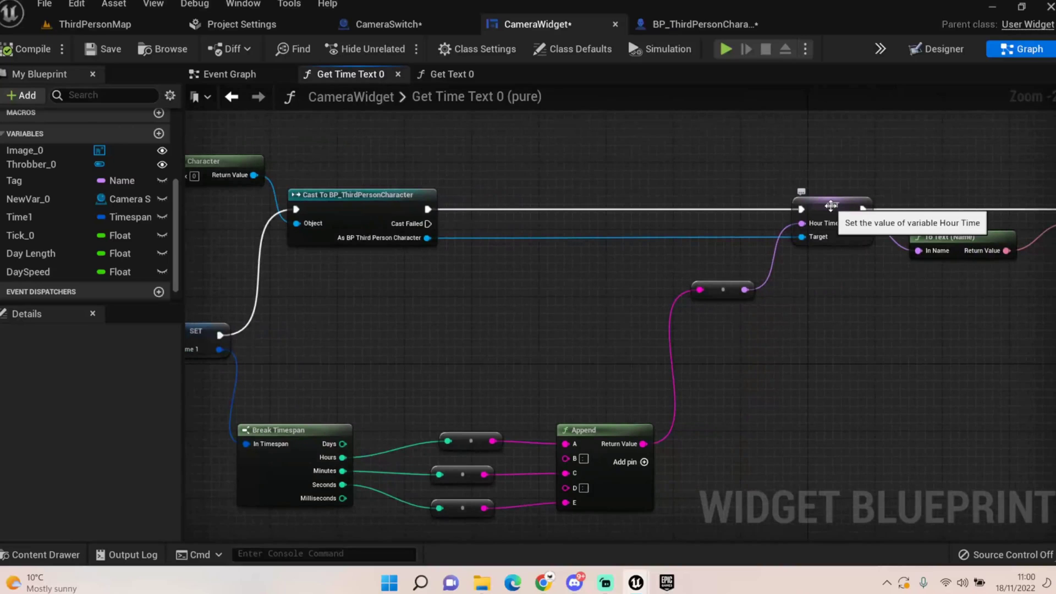
right_click_drag(886, 228, 754, 231)
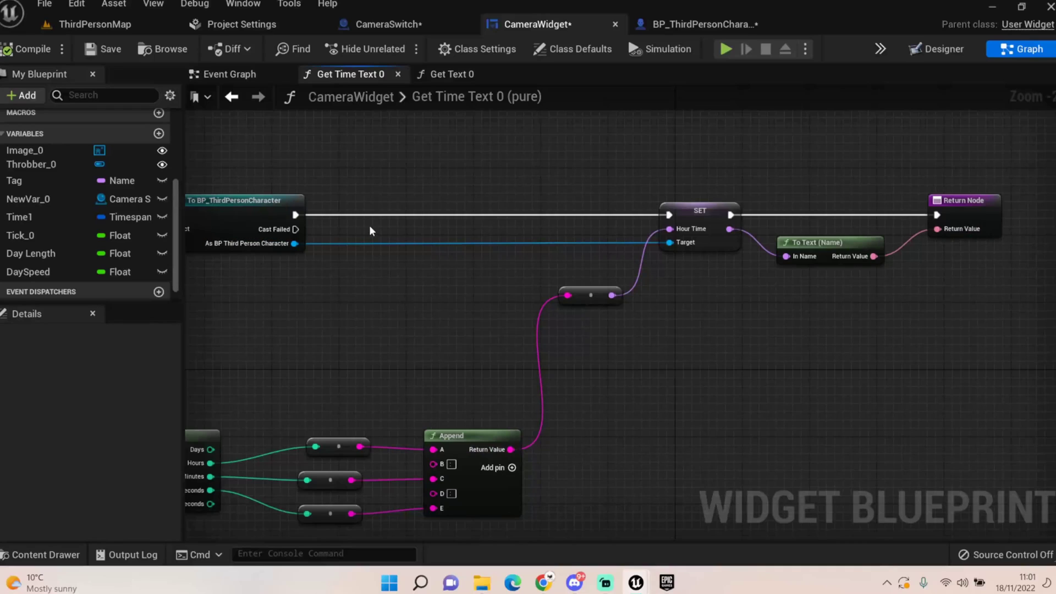
scroll(372, 306, "down", 5)
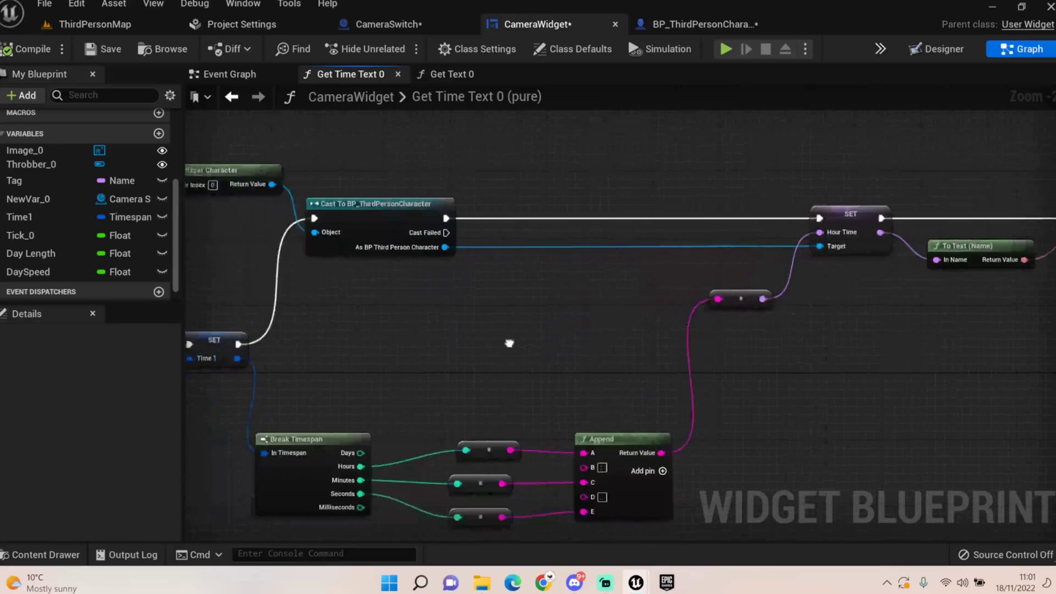
right_click_drag(556, 302, 593, 300)
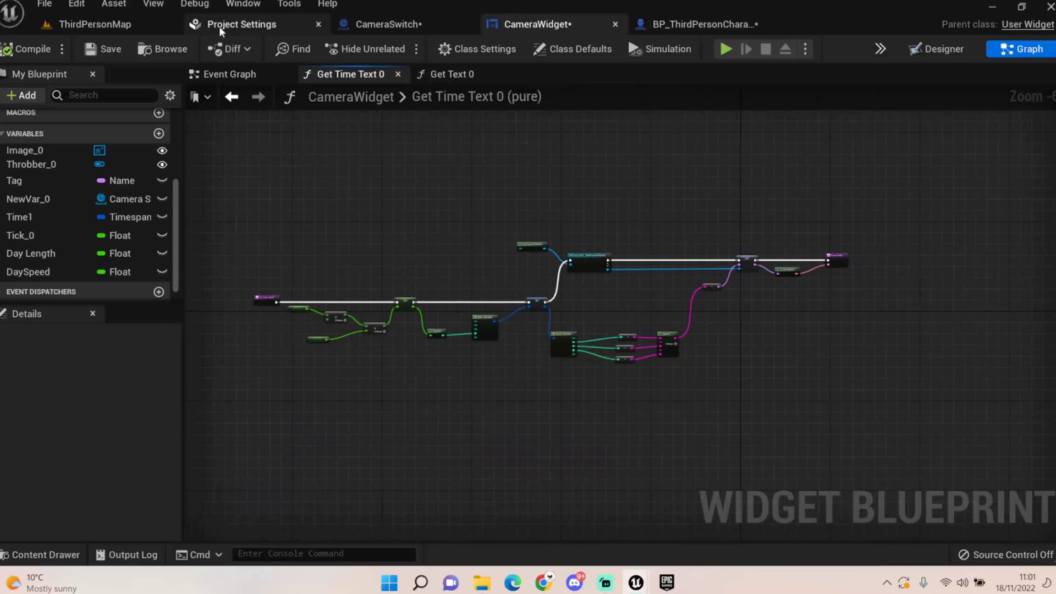
Step: Return to the ThirdPersonMap level editor to play the level
left_click(117, 29)
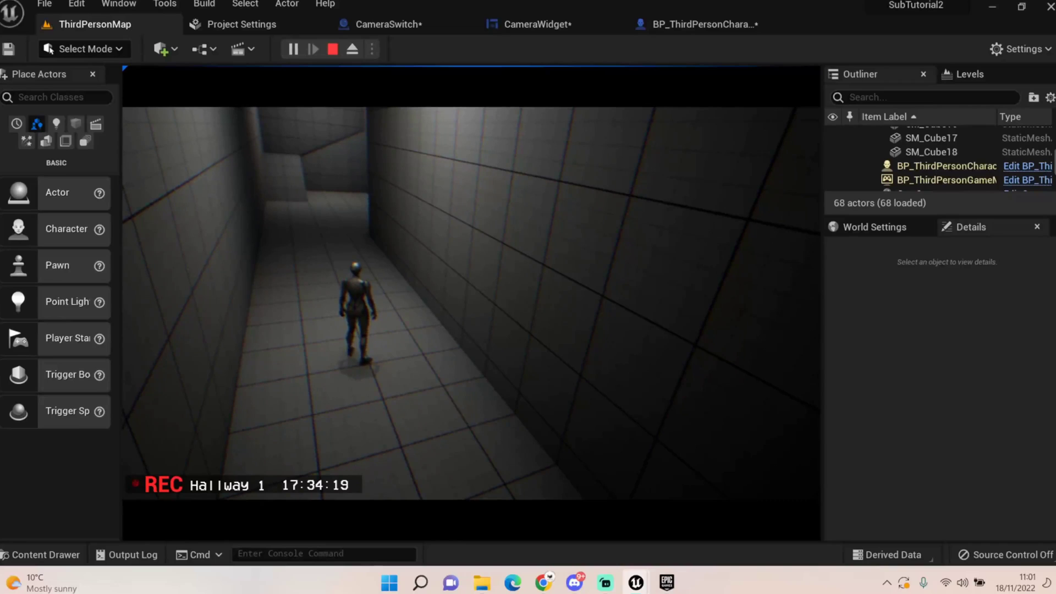
Step: Walk the character from the hallway into the Stairs trigger so the overlay reads REC Stairs
key("w")
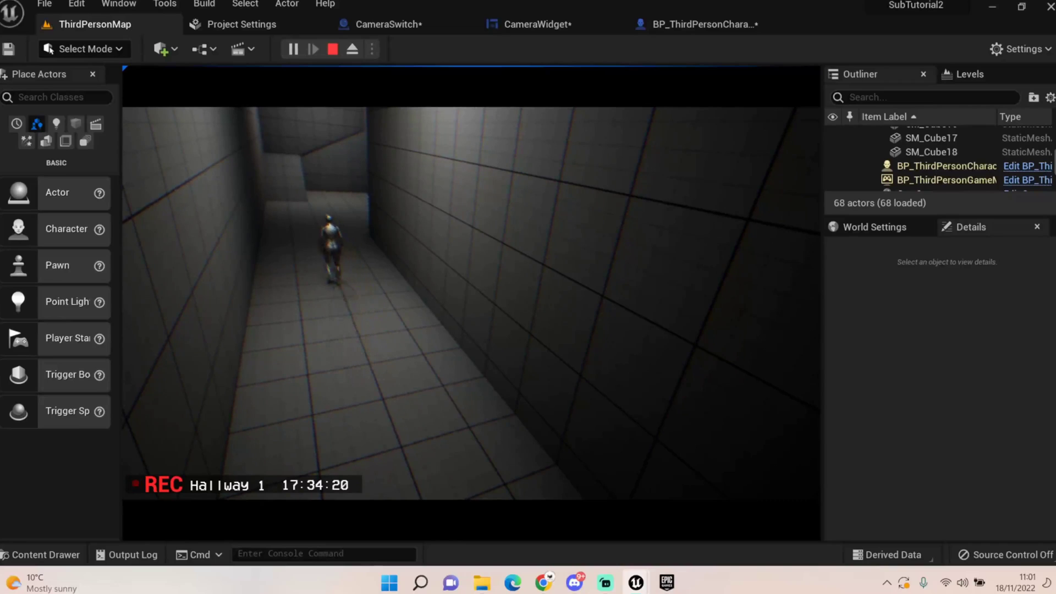
key("w")
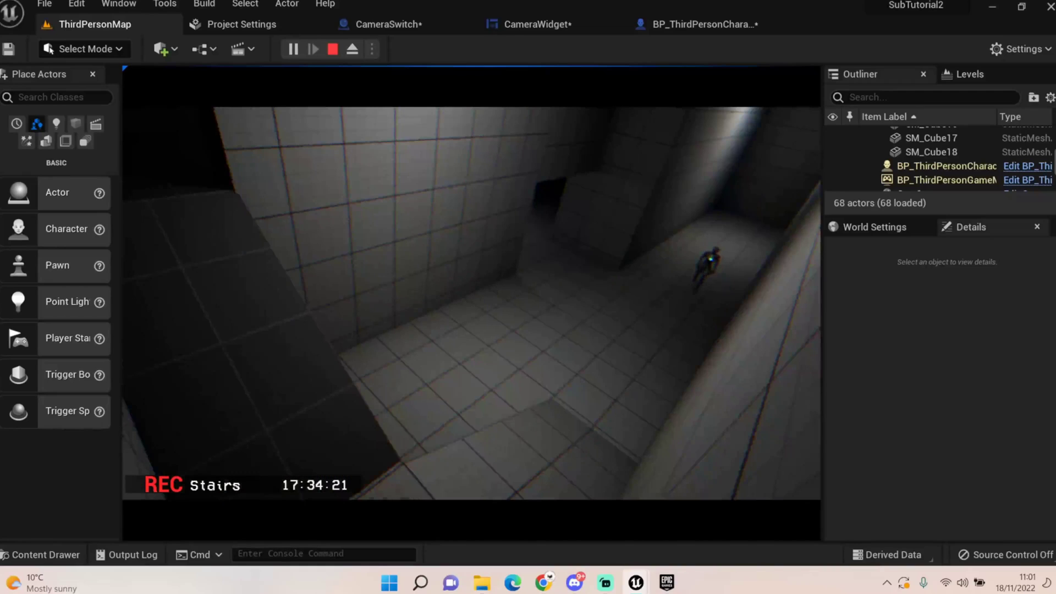
key("w")
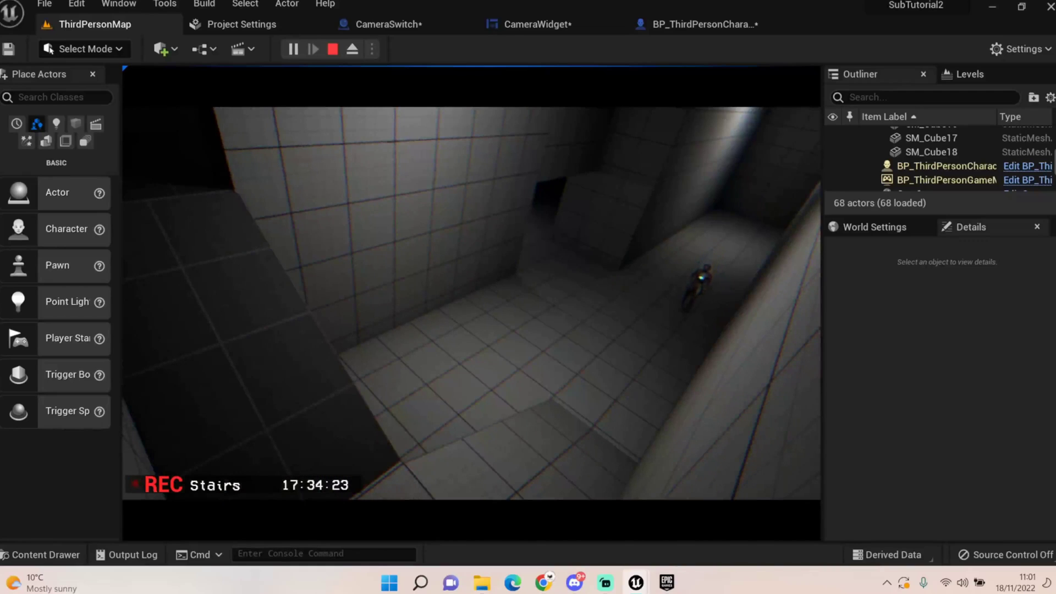
key("w")
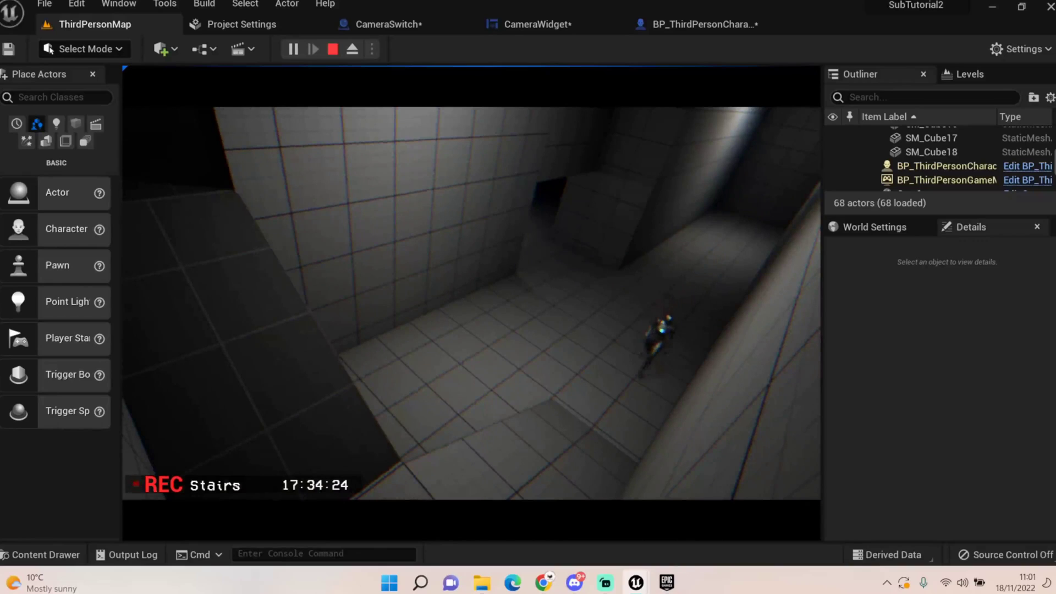
key("w")
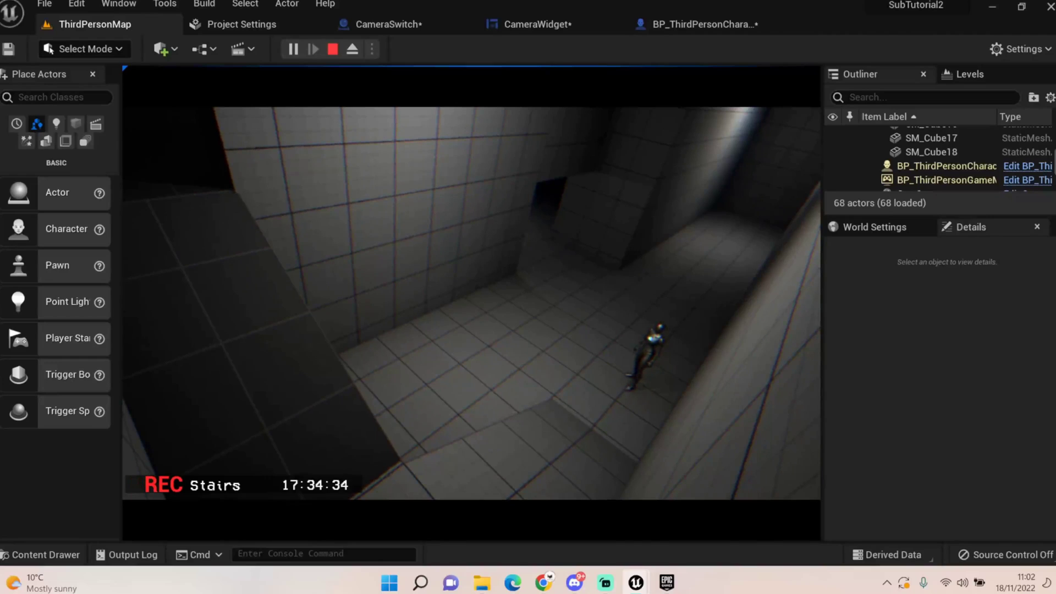
key("w")
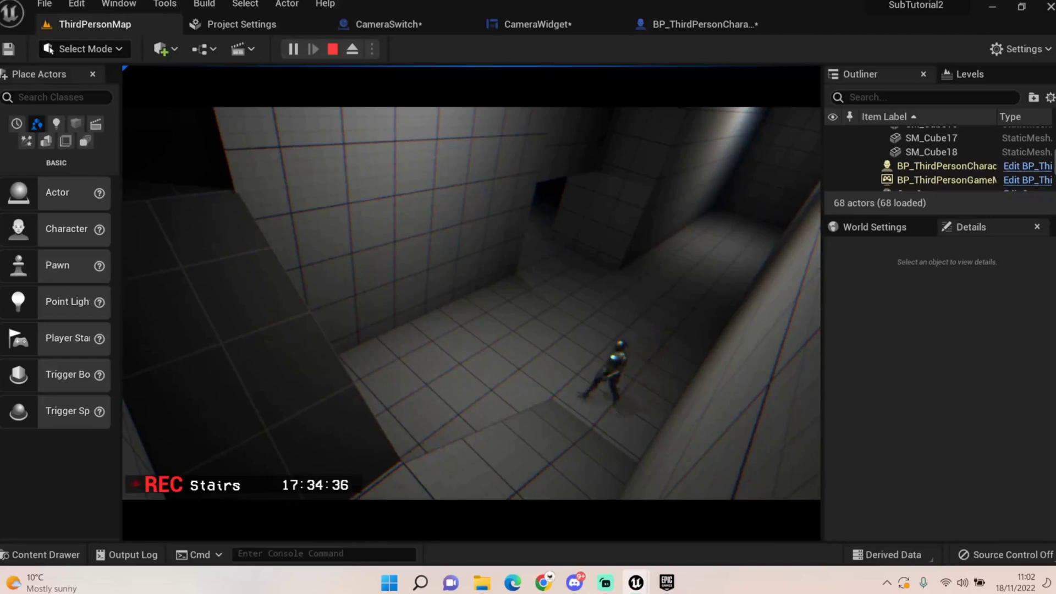
key("w")
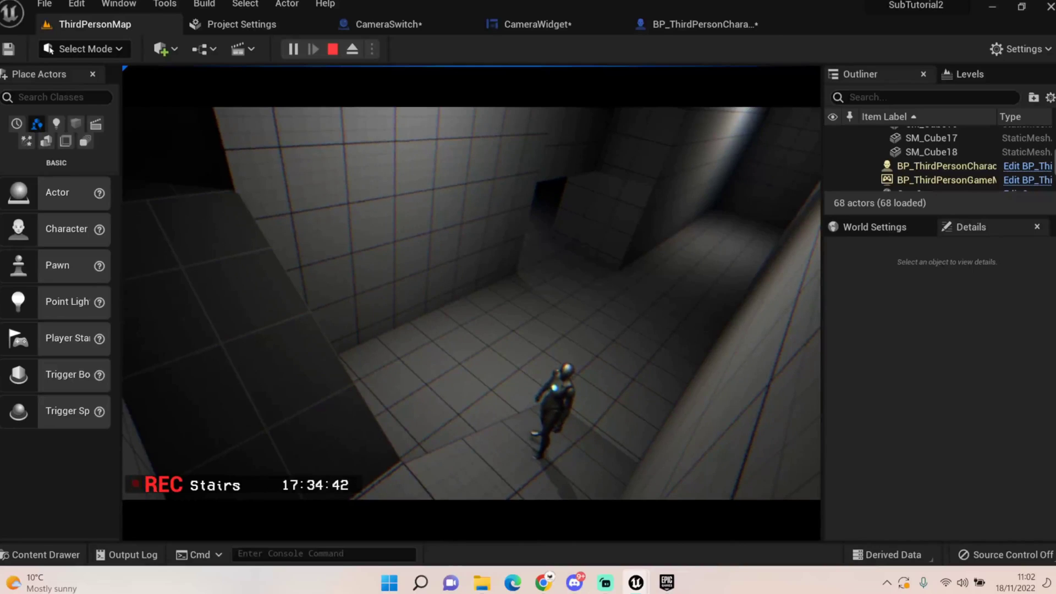
key("w")
key("s")
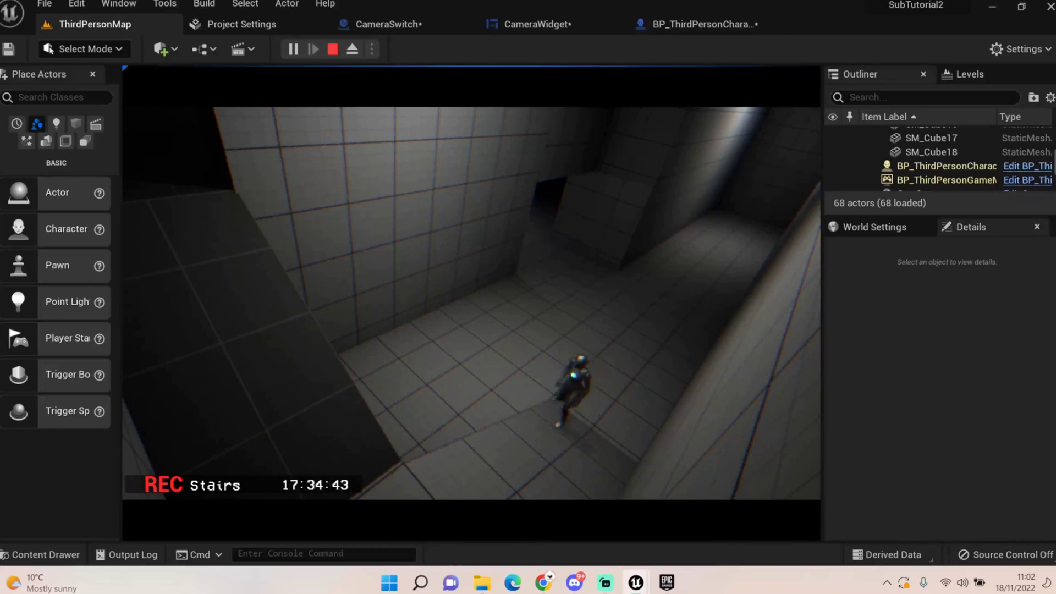
key("s")
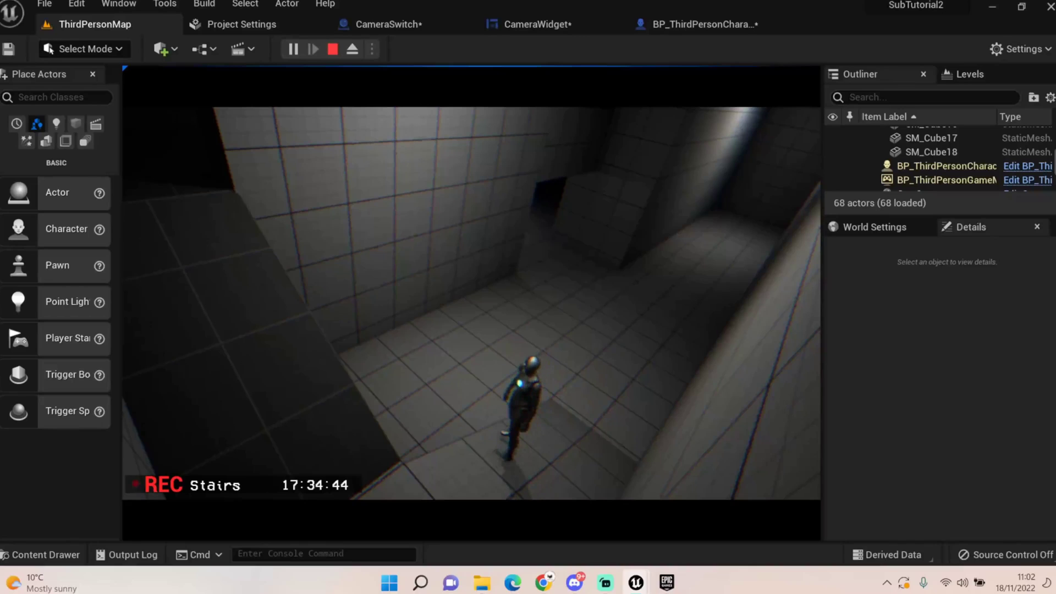